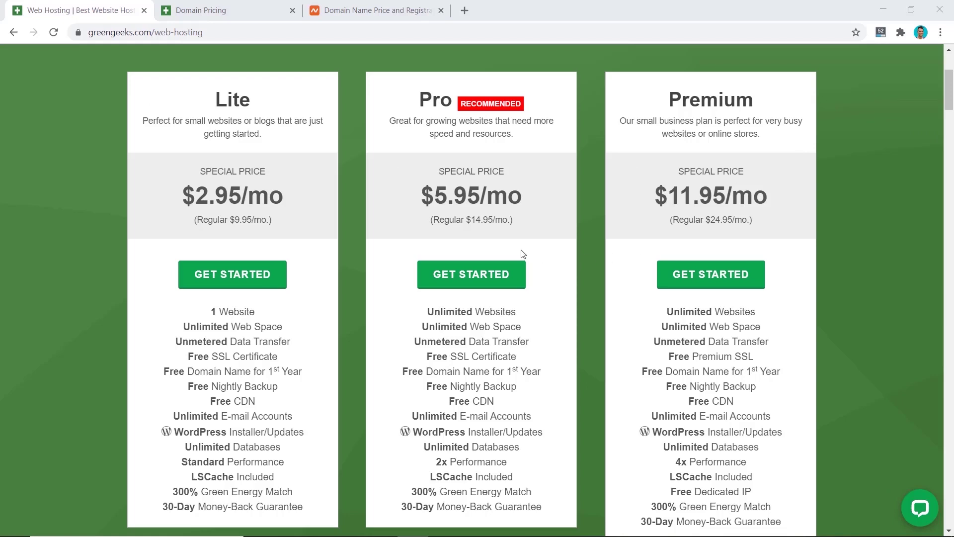
# Start the Pro plan order and look up the .com price ($13.95/year) in the domain pricing table
pyautogui.click(487, 278)
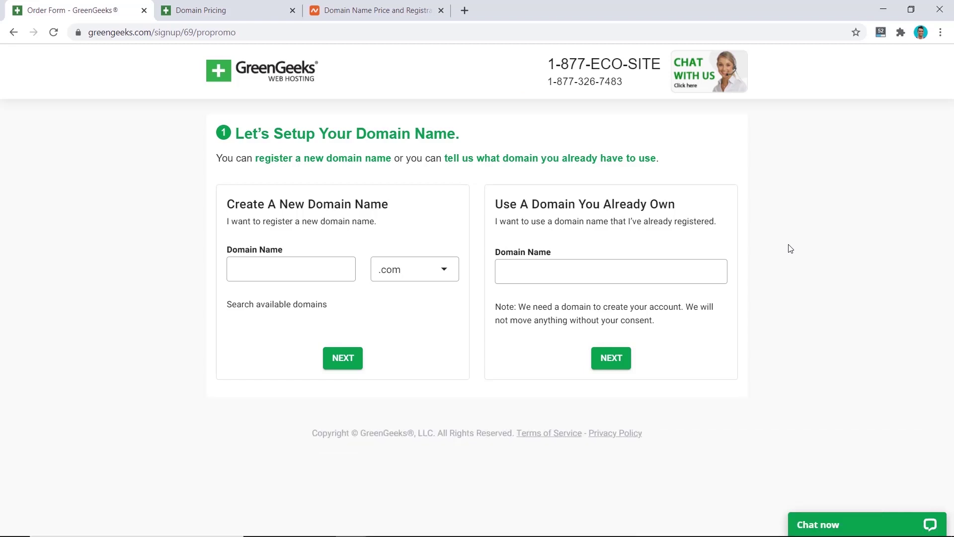
pyautogui.click(214, 10)
pyautogui.scroll(-2, 872, 271)
pyautogui.scroll(-3, 871, 270)
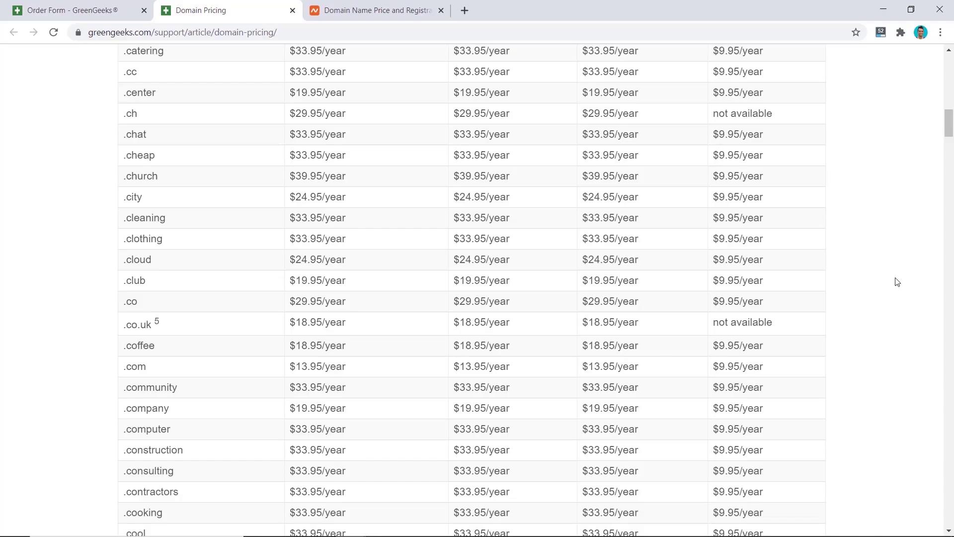
# Compare Namecheap's domain prices with GreenGeeks', then return to the order form's domain setup step
pyautogui.click(398, 19)
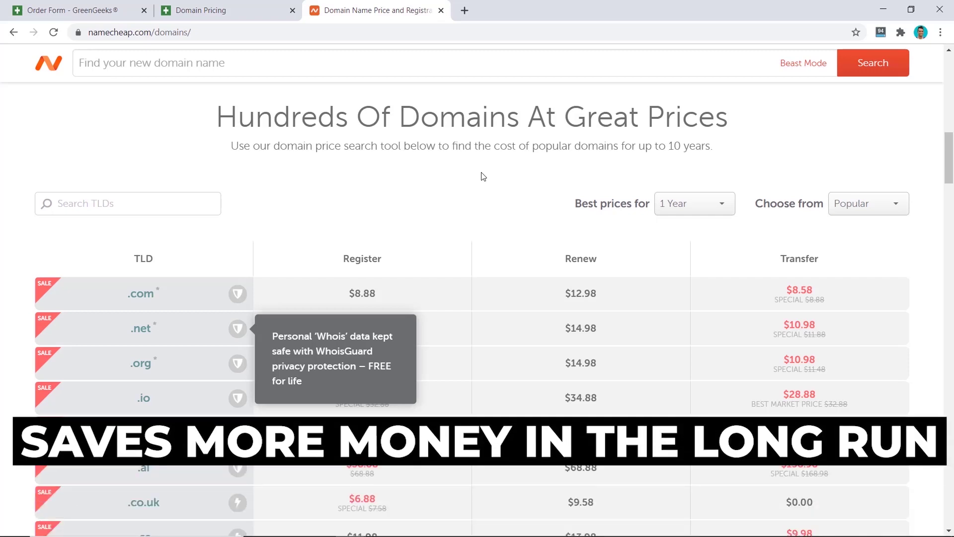
pyautogui.click(244, 19)
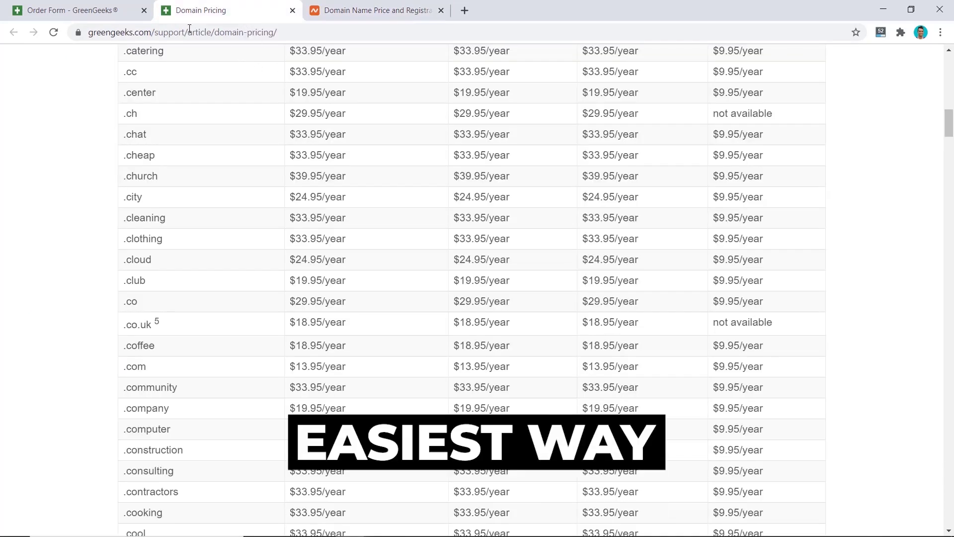
pyautogui.click(113, 15)
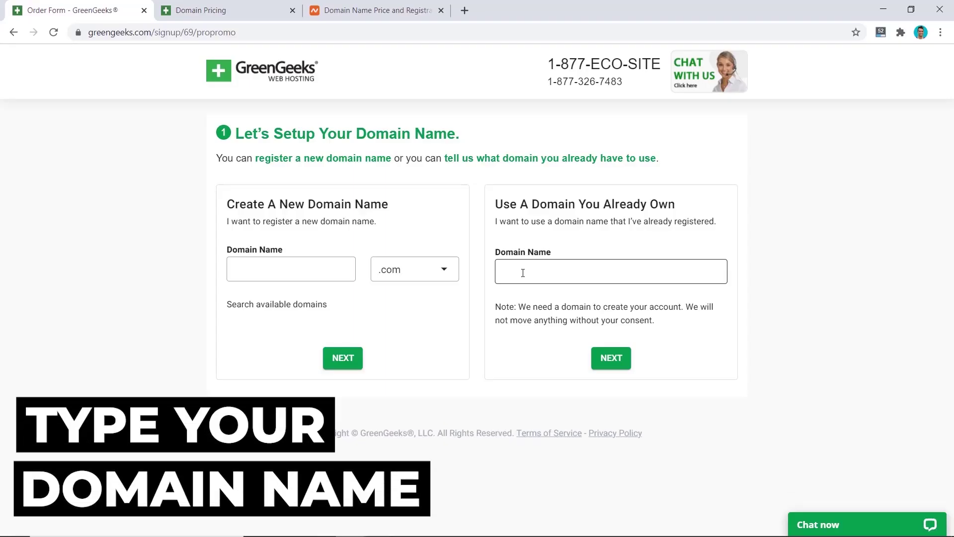
# Order with the owned domain dotcomdollar.xyz, keep triennial EcoSite Pro billing, and unlock the server location
pyautogui.write('dotcomdollar.xyz')
pyautogui.click(611, 357)
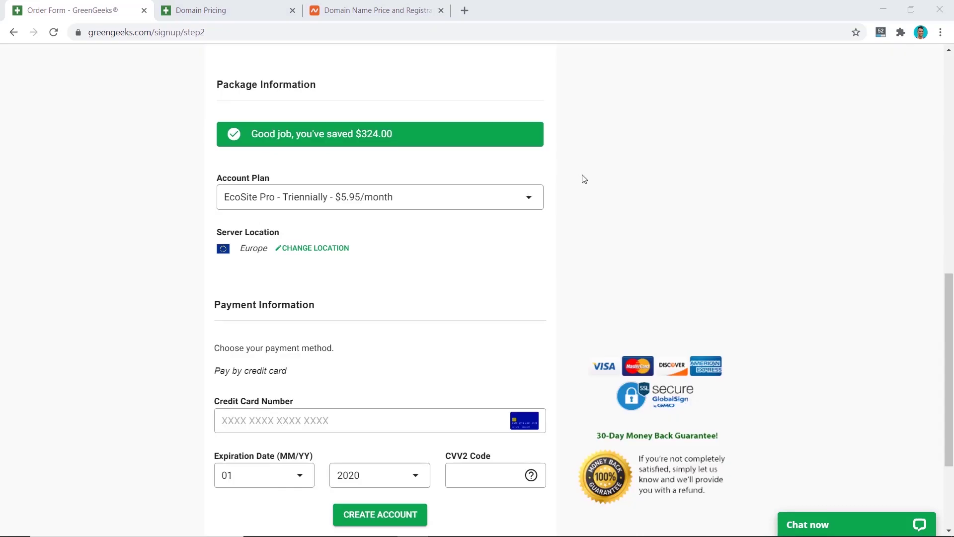
pyautogui.click(531, 195)
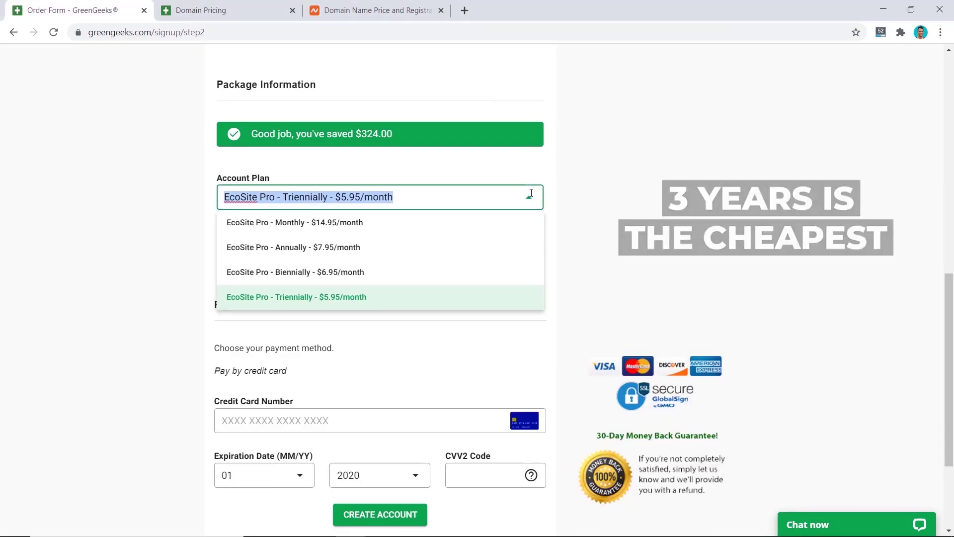
pyautogui.click(565, 197)
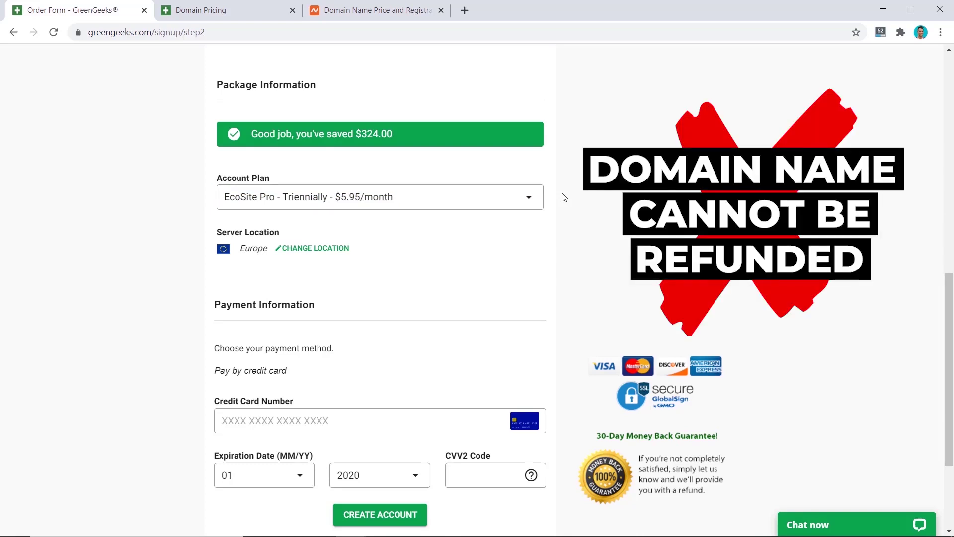
pyautogui.click(310, 248)
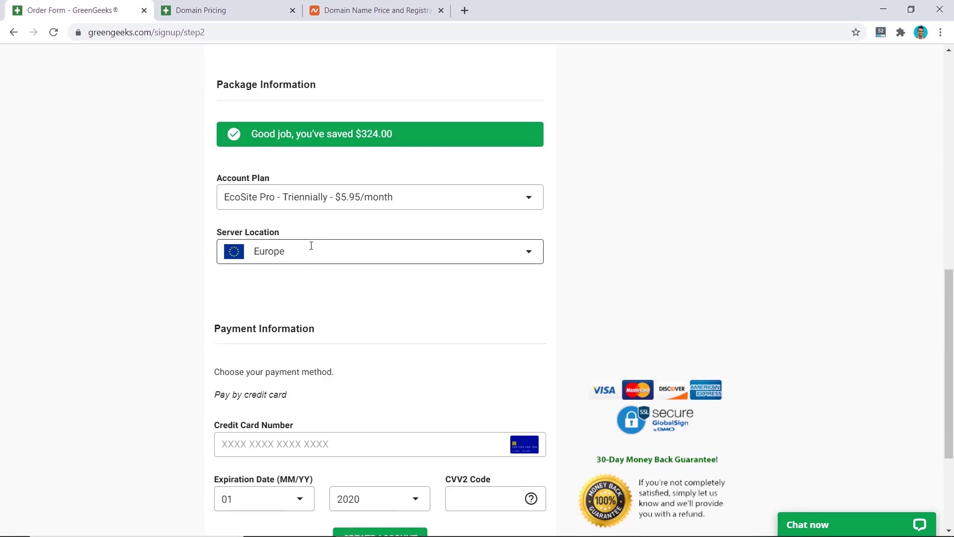
# Choose United States as the server location and create the hosting account
pyautogui.click(311, 246)
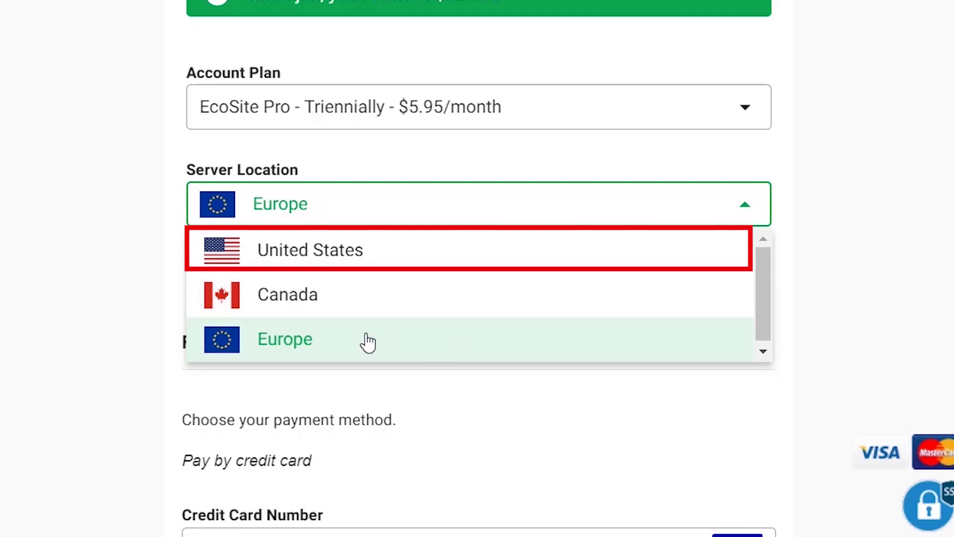
pyautogui.click(905, 225)
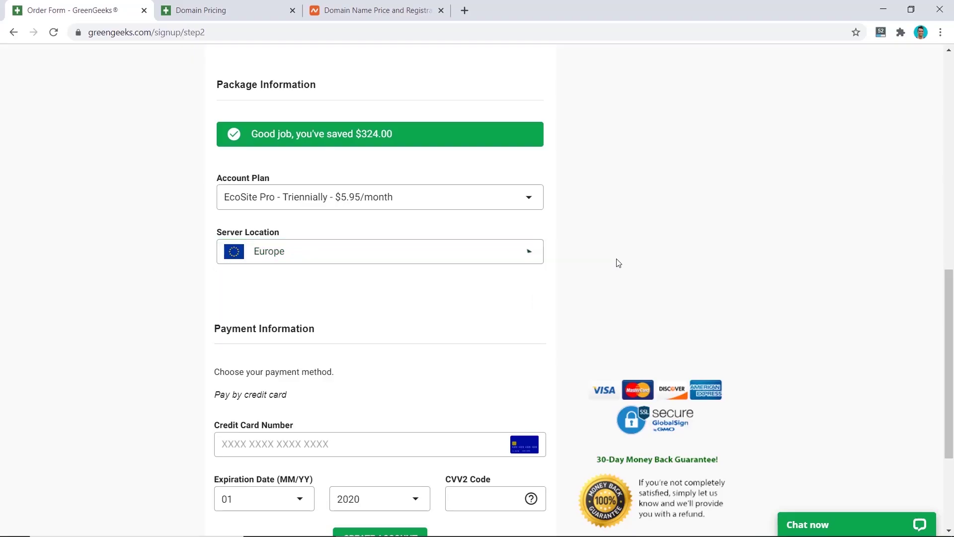
pyautogui.click(374, 253)
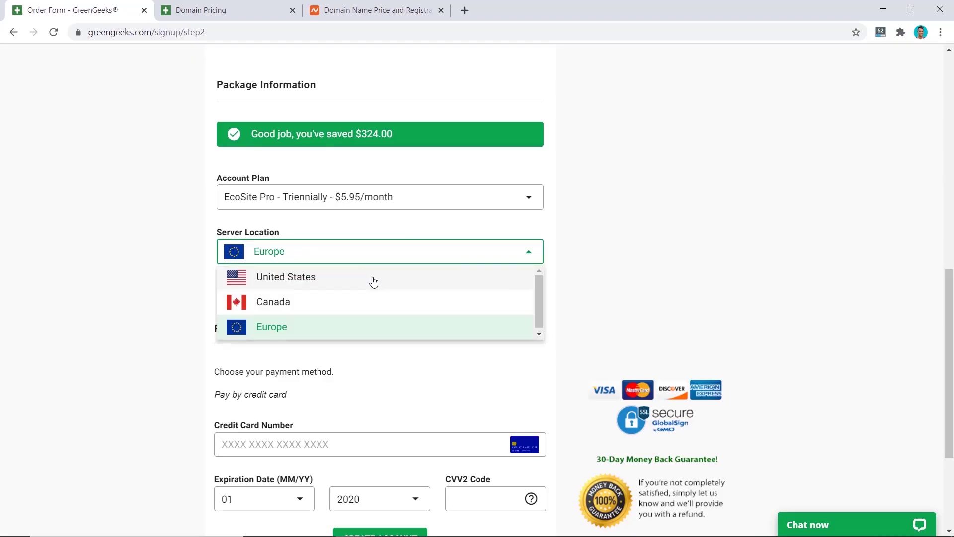
pyautogui.click(374, 283)
pyautogui.scroll(-3, 616, 236)
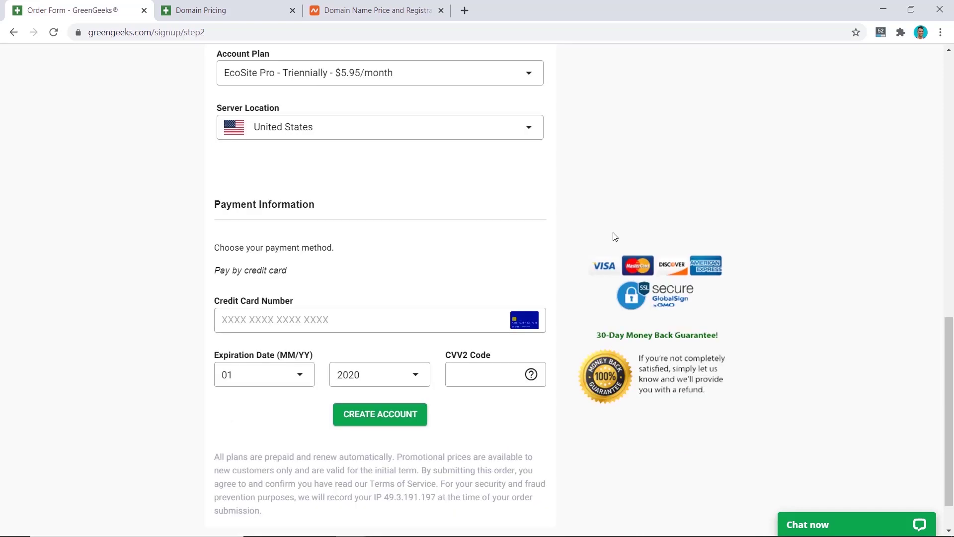
pyautogui.click(409, 419)
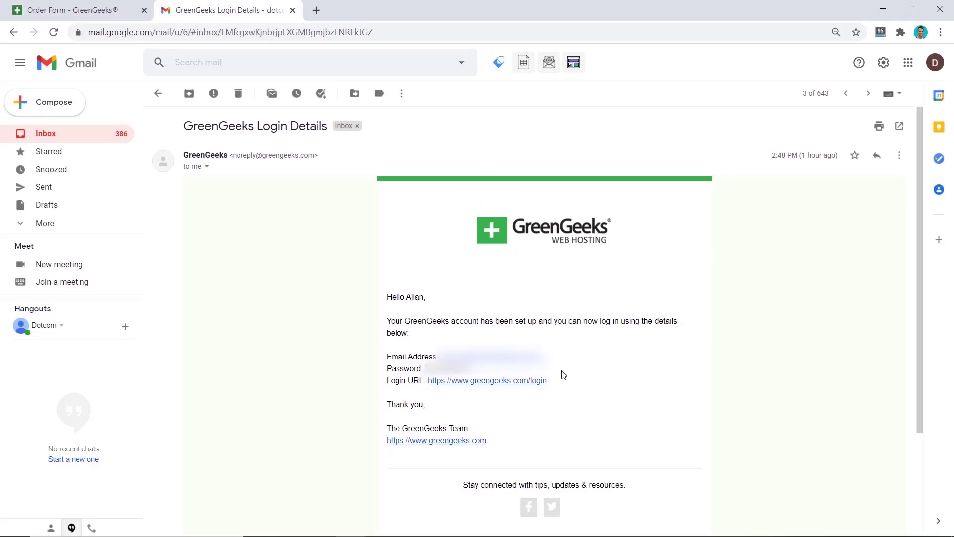
# Follow the emailed login link, sign in, and request the verification code by e-mail
pyautogui.click(527, 382)
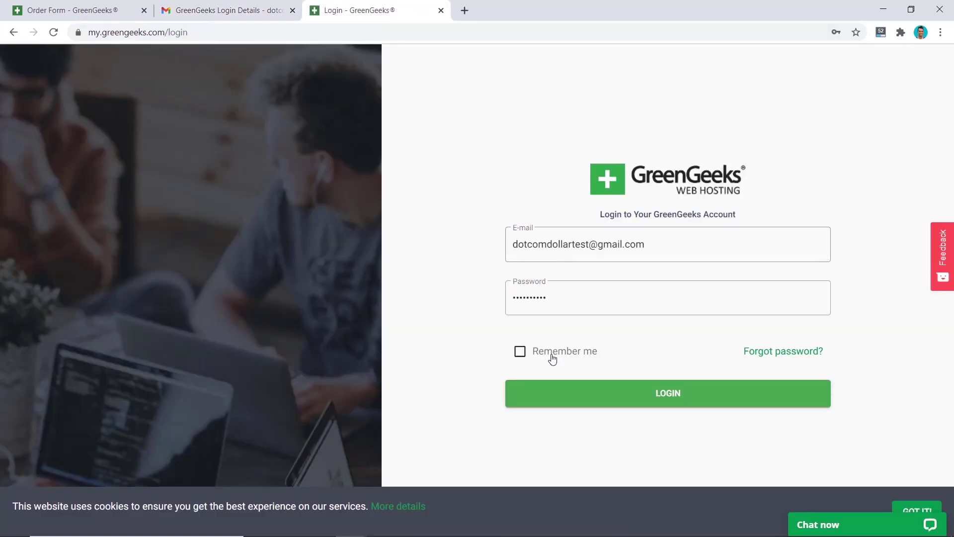
pyautogui.click(642, 400)
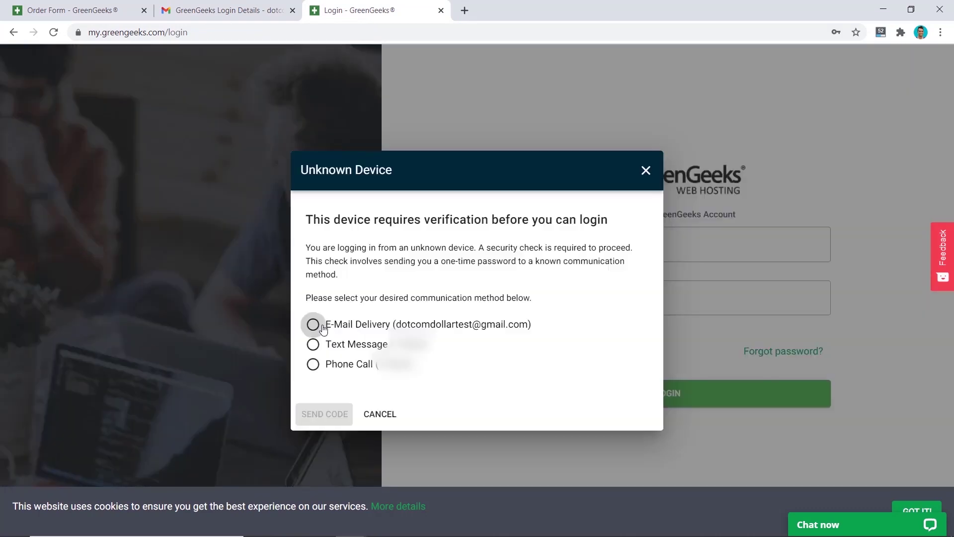
pyautogui.click(313, 324)
pyautogui.click(327, 413)
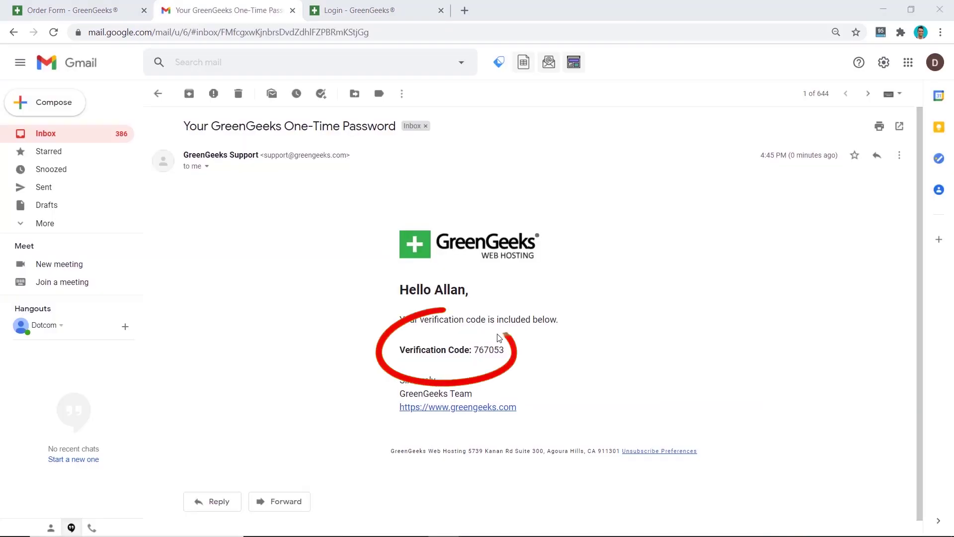
# Copy the one-time code from Gmail, paste it, and verify it to reach the dashboard
pyautogui.doubleClick(496, 350)
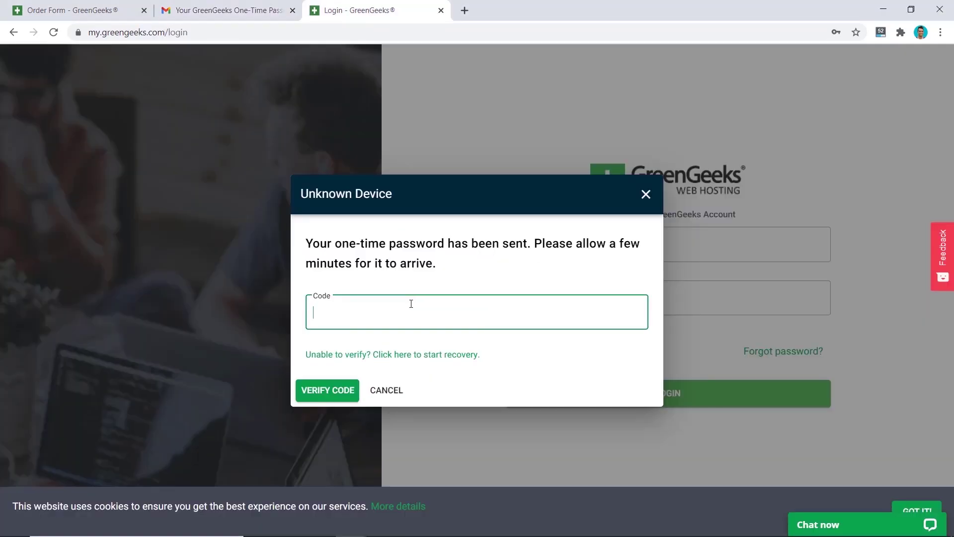
pyautogui.hotkey('ctrl', 'v')
pyautogui.click(342, 394)
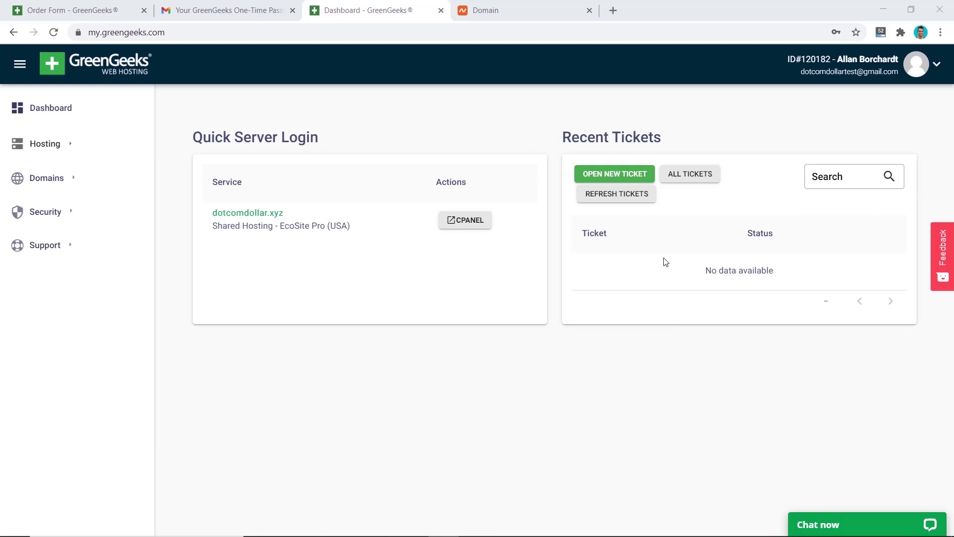
# Open the dotcomdollar.xyz hosting account and copy its nameservers chi-ns1, chi-ns2 and ams-ns1
pyautogui.click(53, 149)
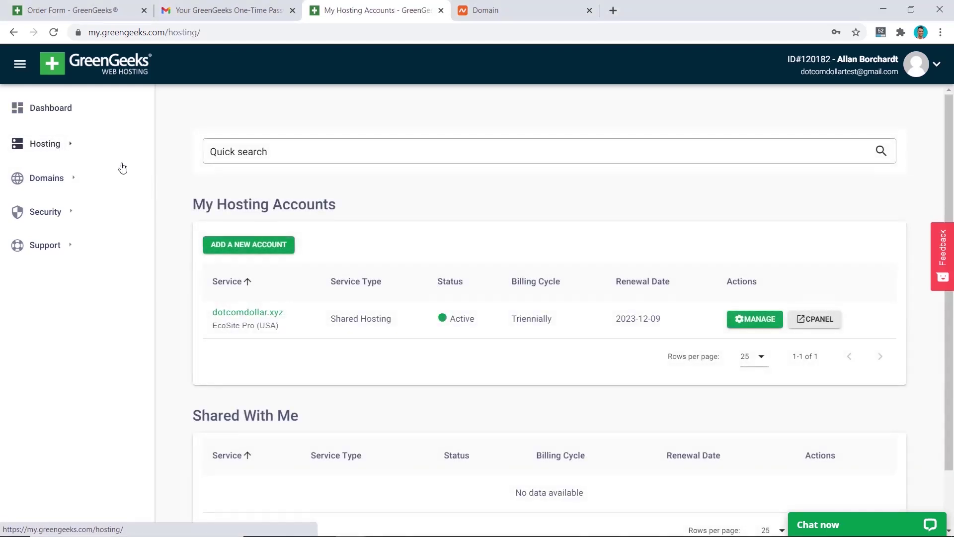
pyautogui.click(755, 319)
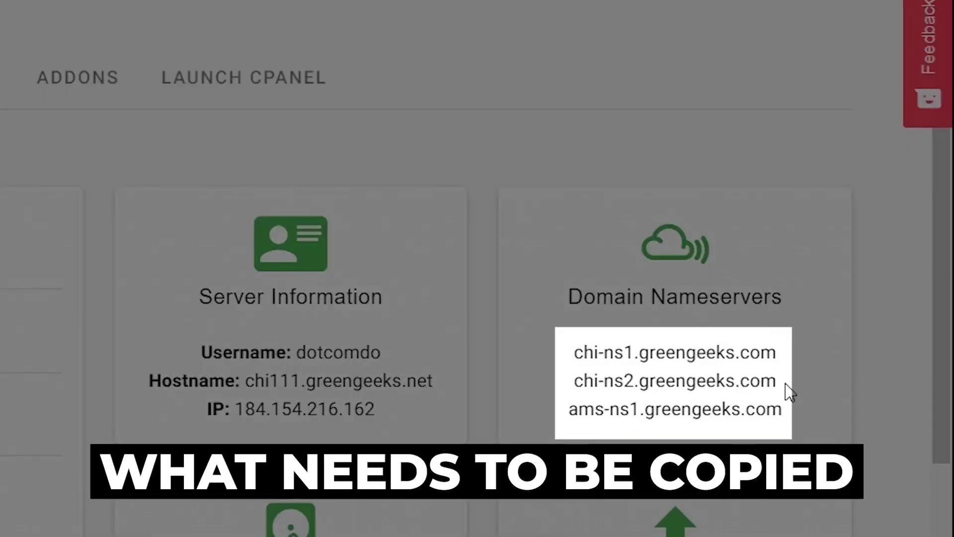
pyautogui.moveTo(777, 354); pyautogui.dragTo(578, 356)
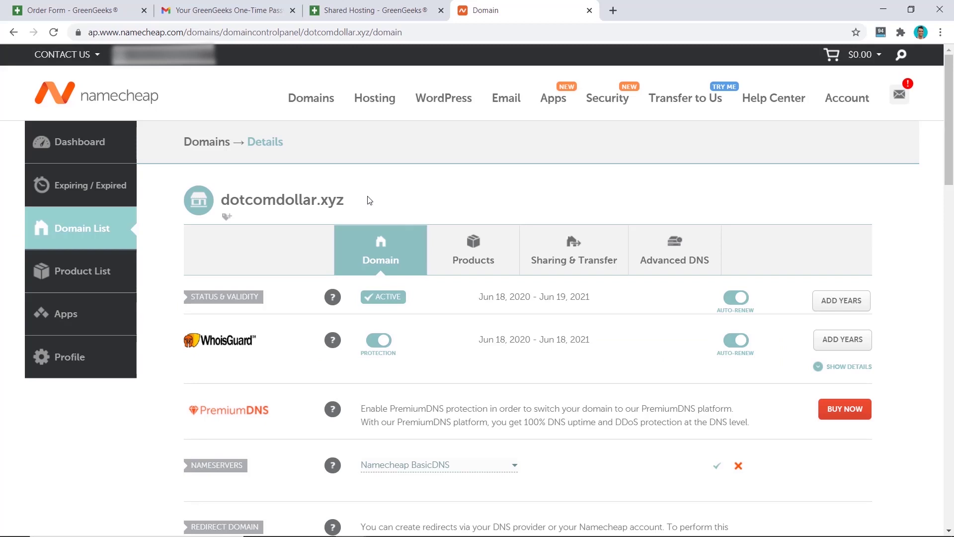
# Set dotcomdollar.xyz to Custom DNS with the three GreenGeeks nameservers and save
pyautogui.scroll(-1, 370, 201)
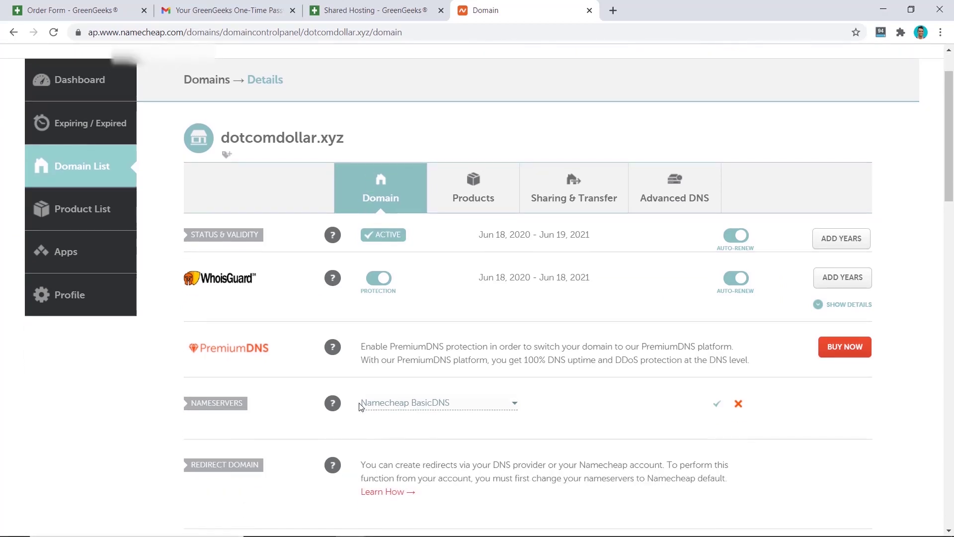
pyautogui.click(442, 408)
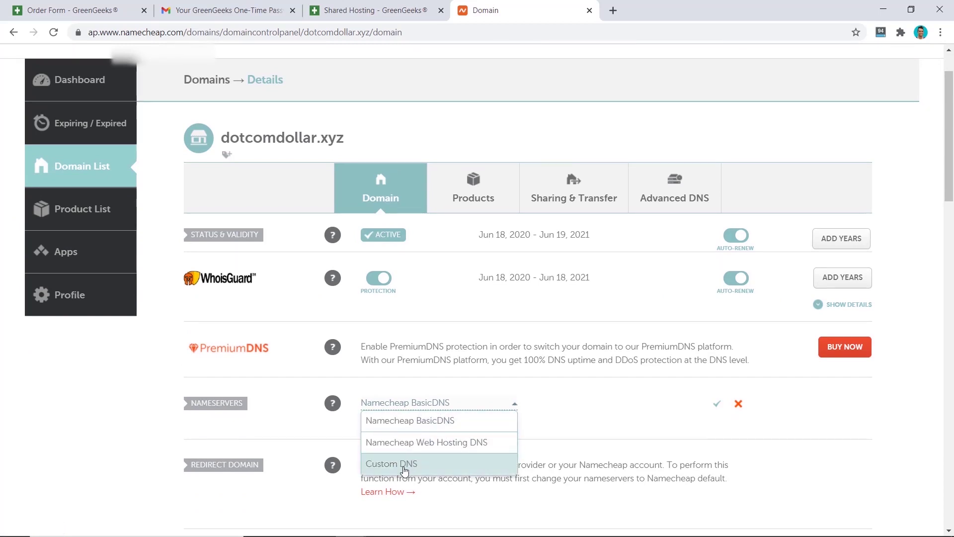
pyautogui.click(404, 469)
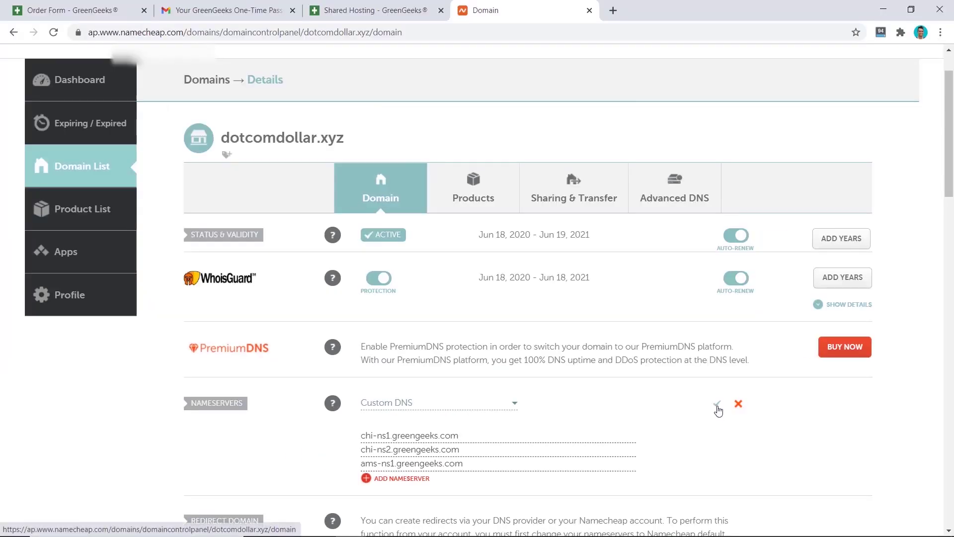
pyautogui.click(718, 410)
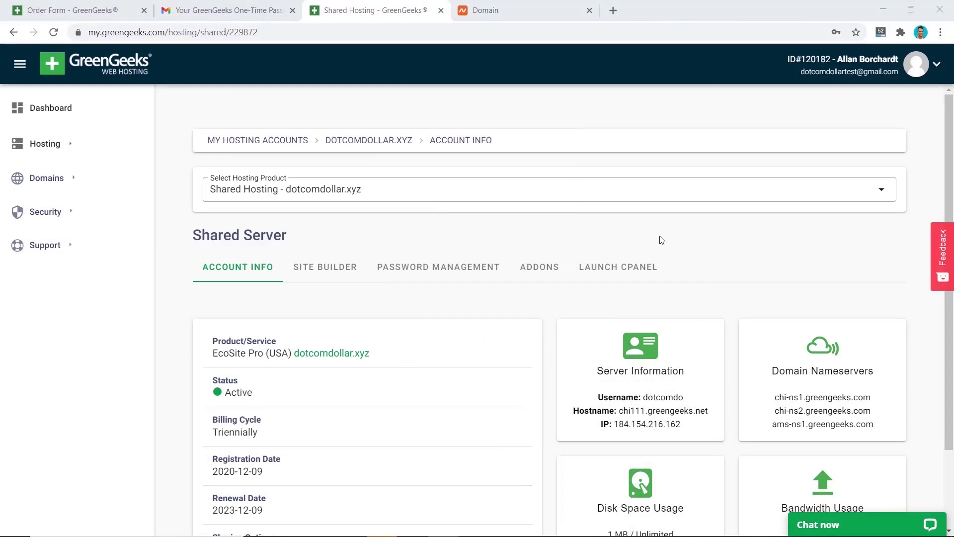
# Open cPanel for dotcomdollar.xyz and launch WordPress Manager by Softaculous
pyautogui.click(54, 146)
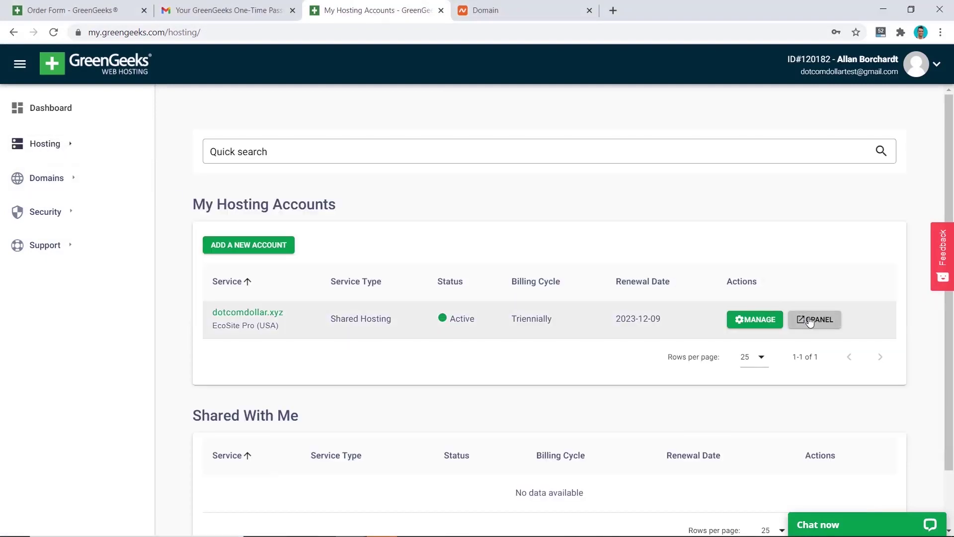
pyautogui.click(814, 321)
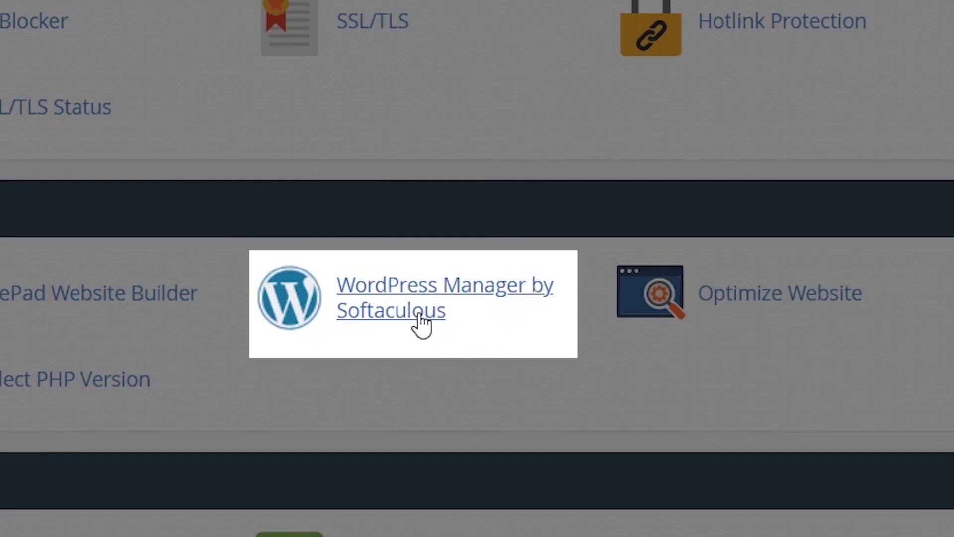
pyautogui.click(420, 318)
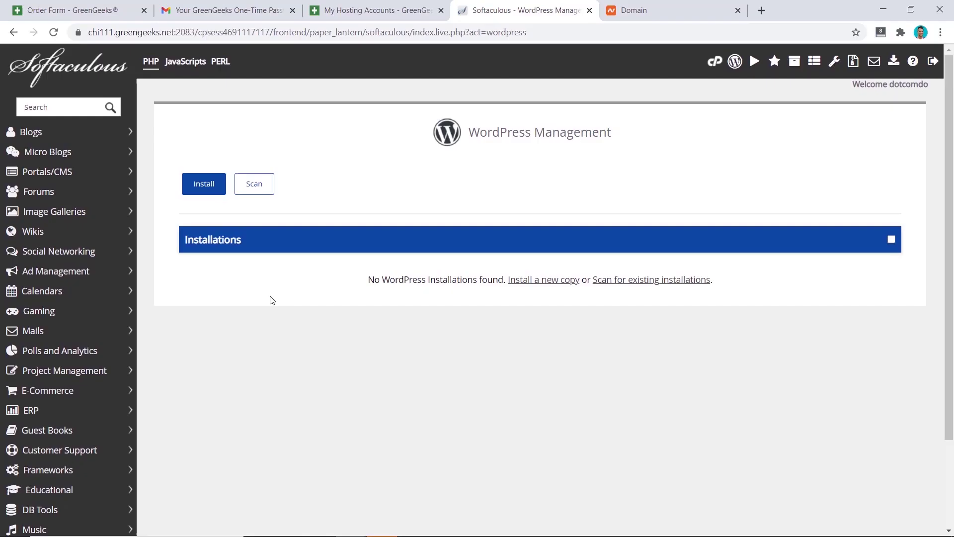
# Start a WordPress install on dotcomdollar.xyz named 'Dotcom Dollar' with description 'Teaching you to build amazing WordPress websites'
pyautogui.click(209, 187)
pyautogui.click(646, 321)
pyautogui.click(639, 321)
pyautogui.tripleClick(502, 417)
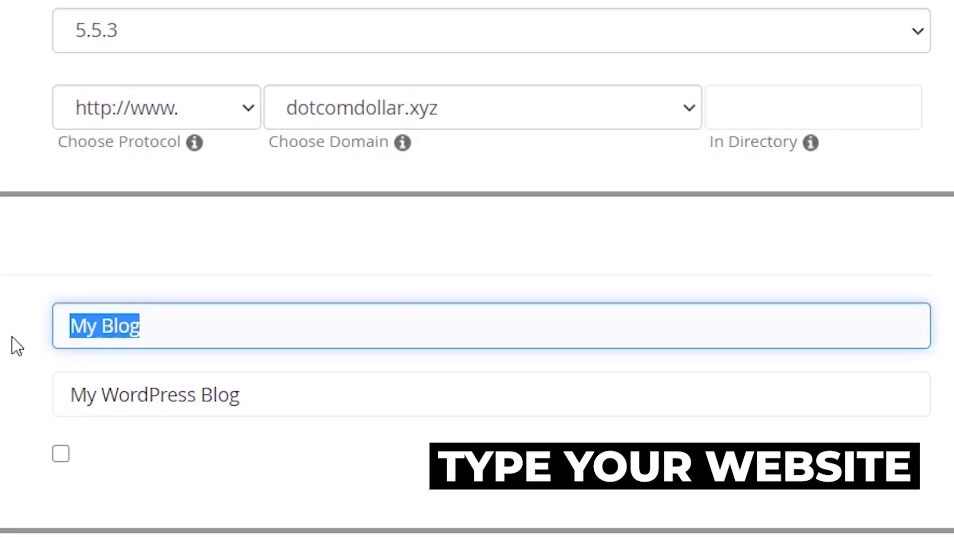
pyautogui.write('Dotcom Dolla')
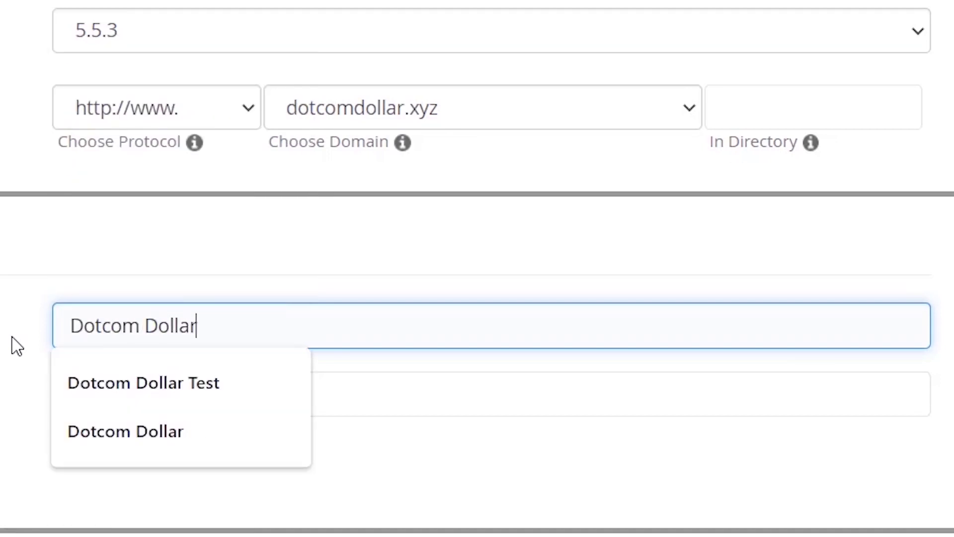
pyautogui.write('r')
pyautogui.press('Tab')
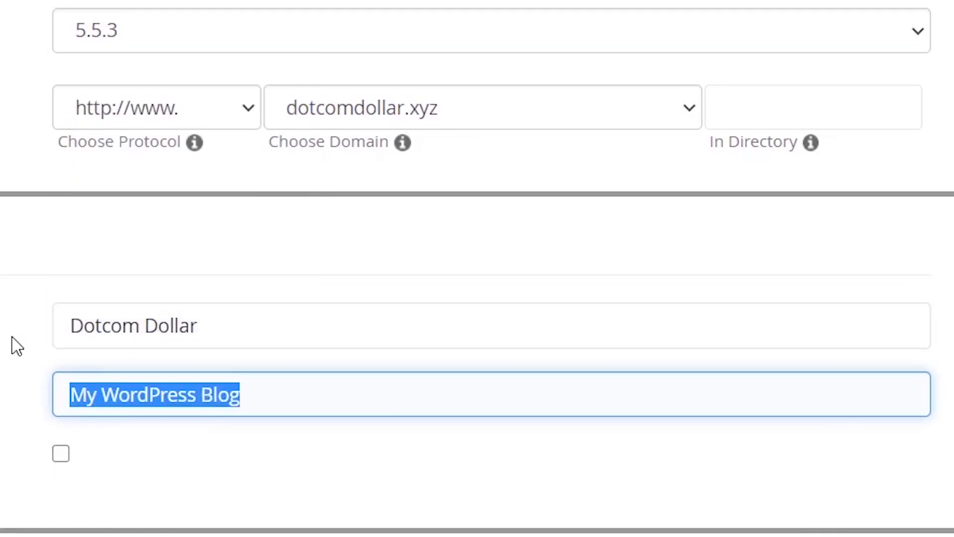
pyautogui.write('Teaching you to build amazing WordPress websites')
# Set admin user 'dotcomdollartest' with a generated password and the admin e-mail, excluding WPForms Lite
pyautogui.scroll(-4, 459, 415)
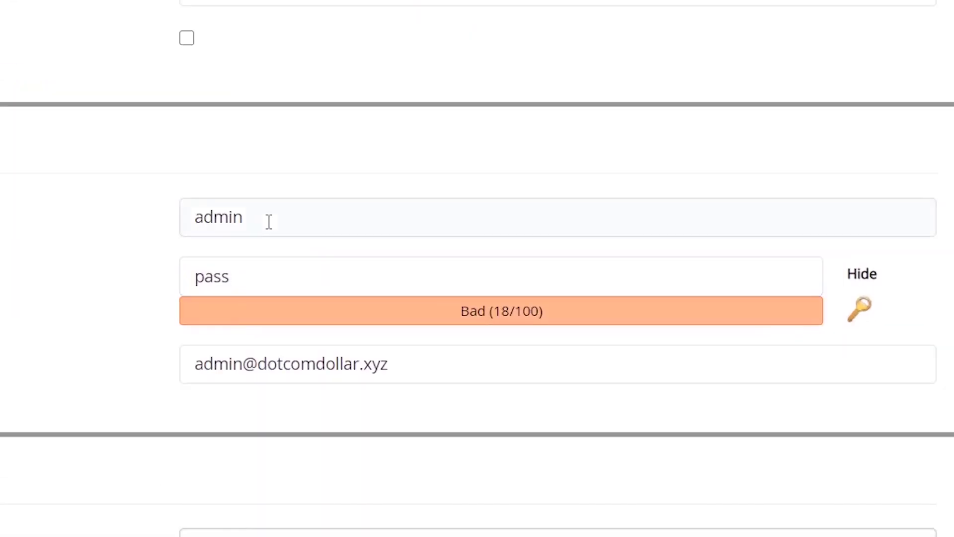
pyautogui.moveTo(537, 200); pyautogui.dragTo(497, 193)
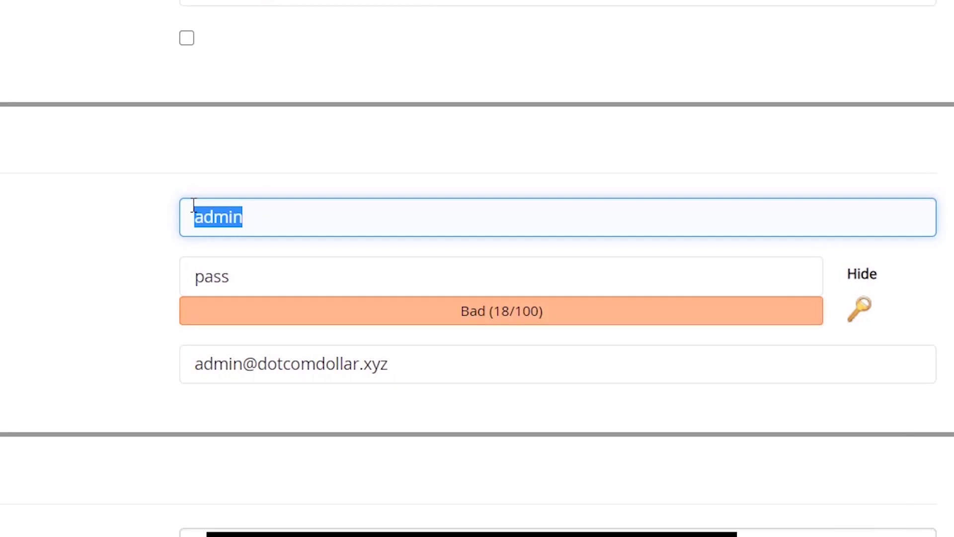
pyautogui.write('dotcomdollartest')
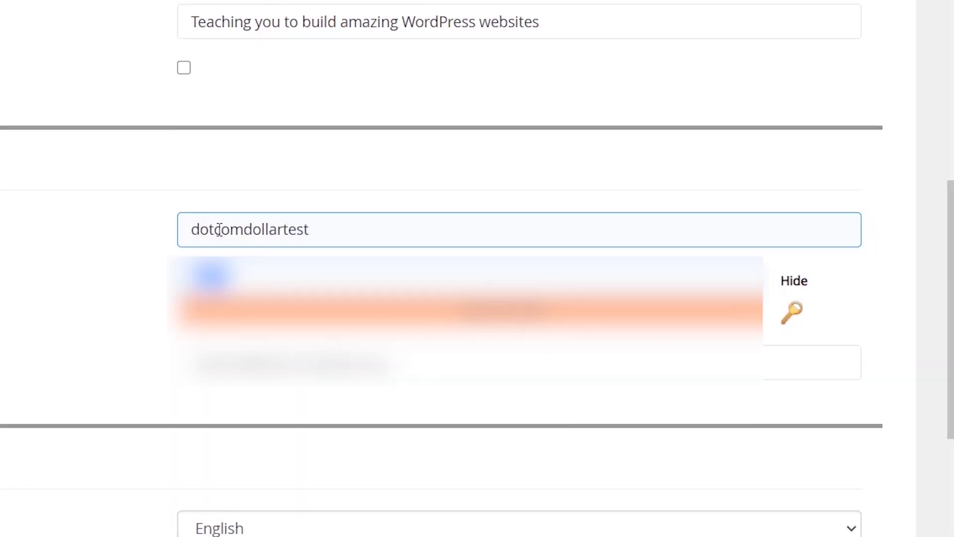
pyautogui.press('Tab')
pyautogui.click(792, 314)
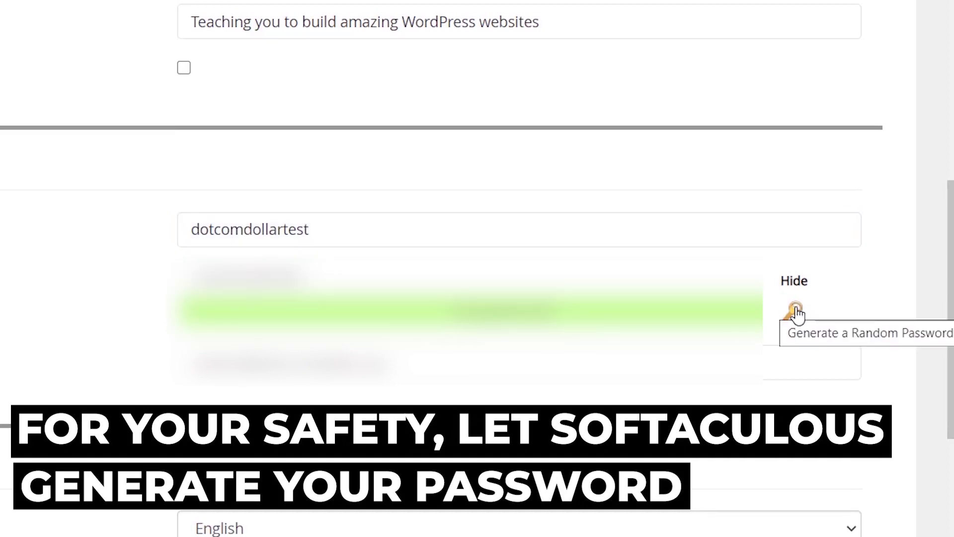
pyautogui.press('Tab')
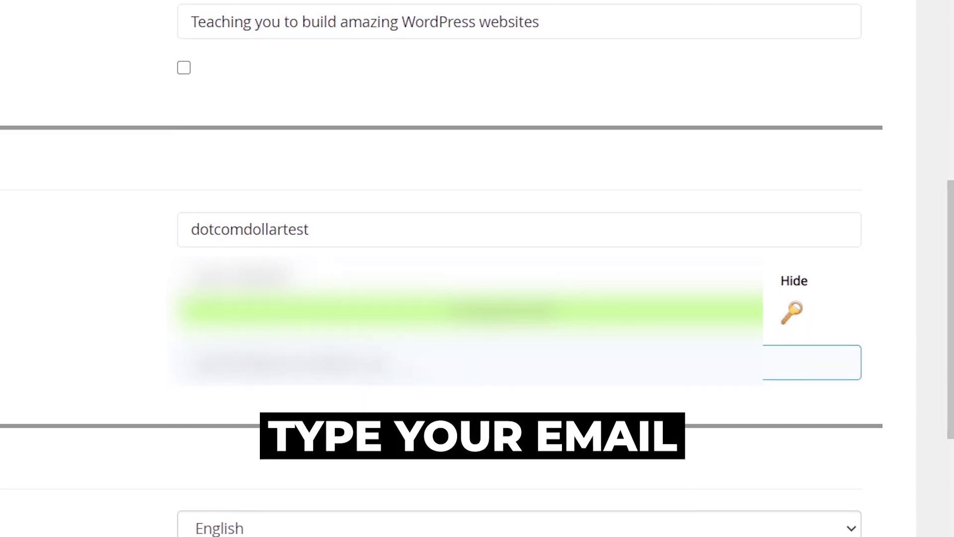
pyautogui.click(198, 434)
pyautogui.scroll(-5, 200, 435)
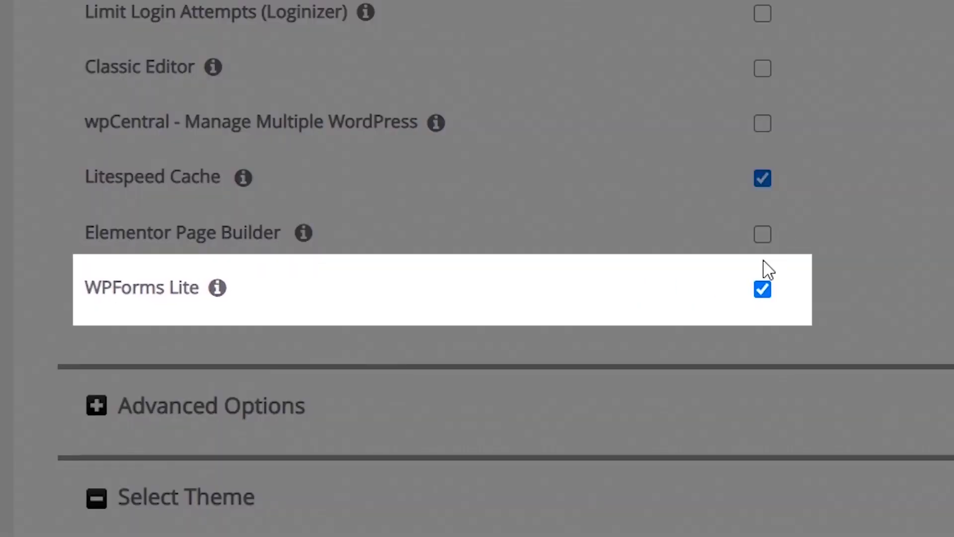
pyautogui.click(765, 292)
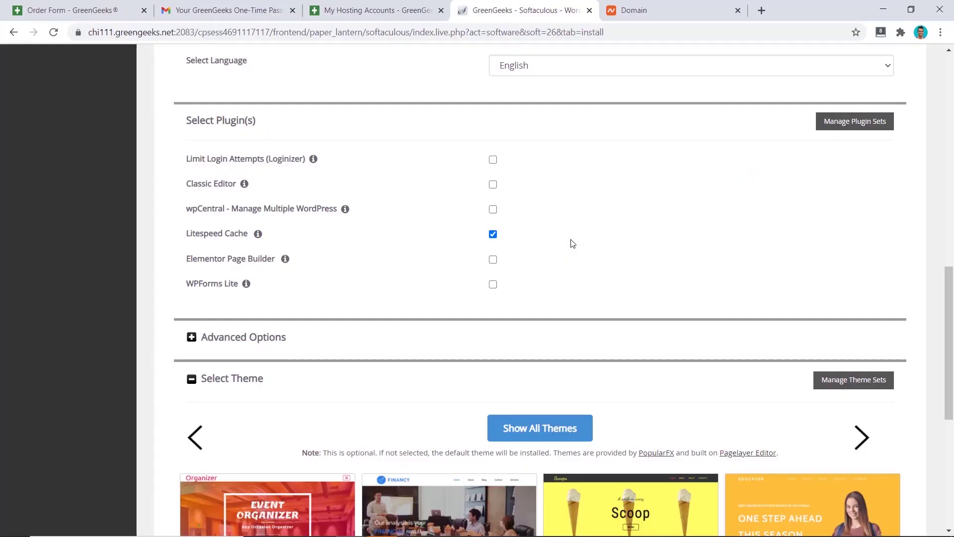
pyautogui.scroll(-7, 570, 244)
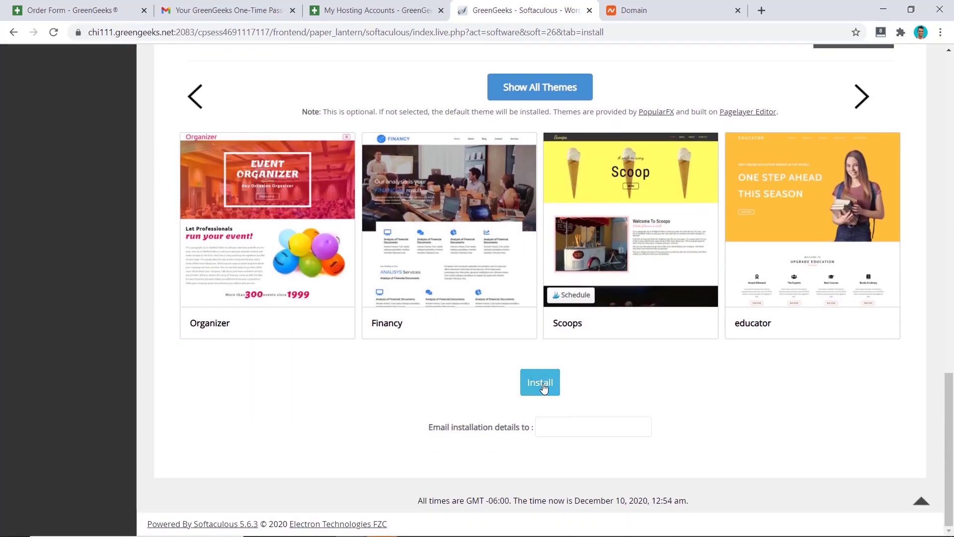
# Install WordPress, open the new site showing a certificate privacy error, then close that tab
pyautogui.click(542, 385)
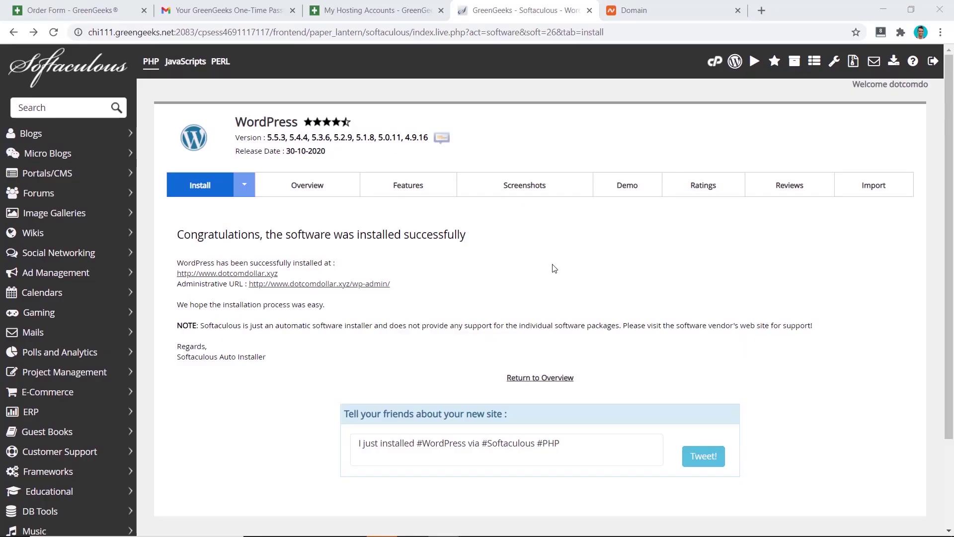
pyautogui.click(219, 273)
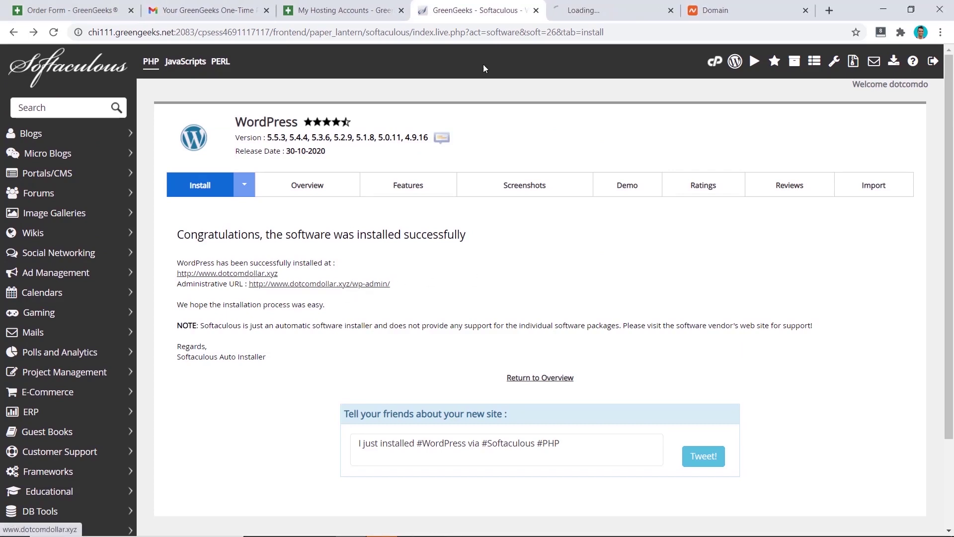
pyautogui.click(578, 5)
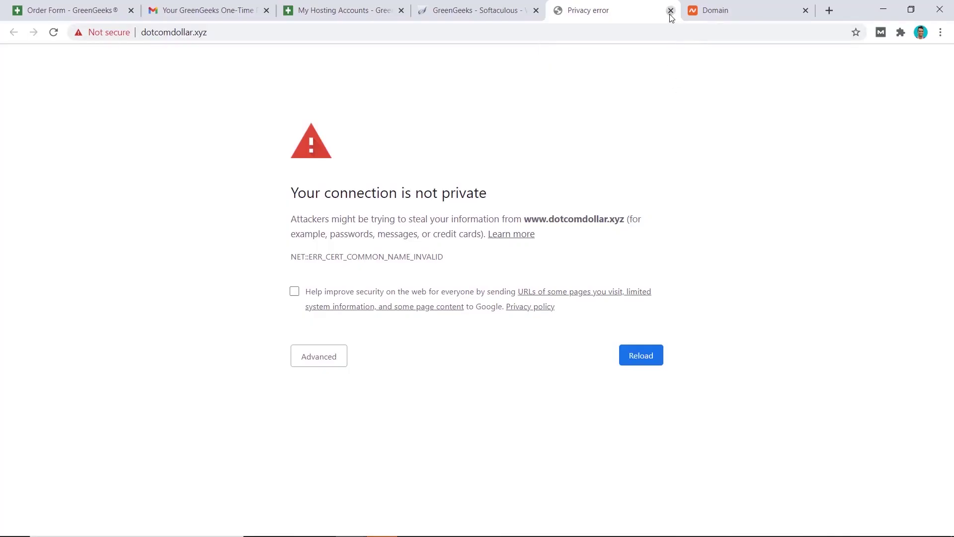
pyautogui.click(670, 10)
# Start a new SSL certificate in GreenGeeks for the dotcomdollar.xyz service and domain
pyautogui.click(343, 10)
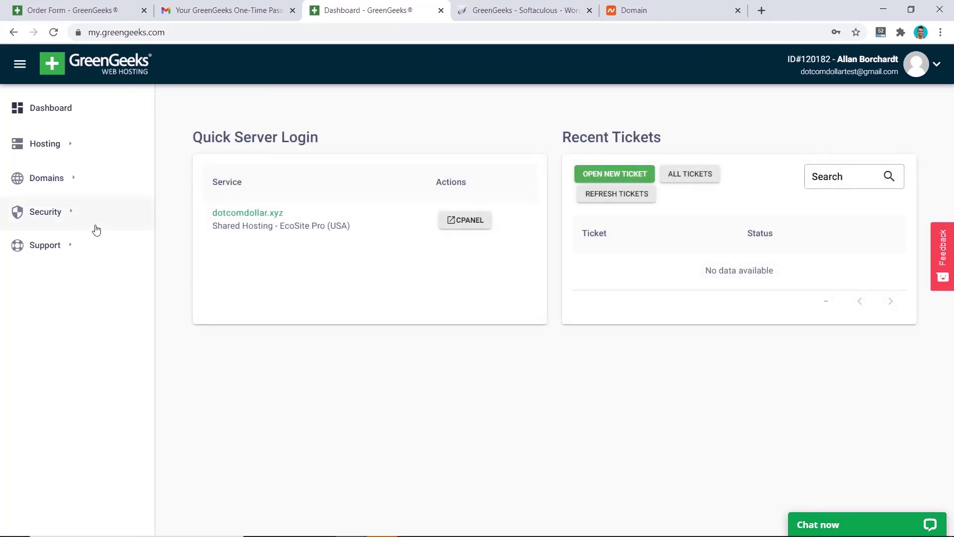
pyautogui.click(70, 213)
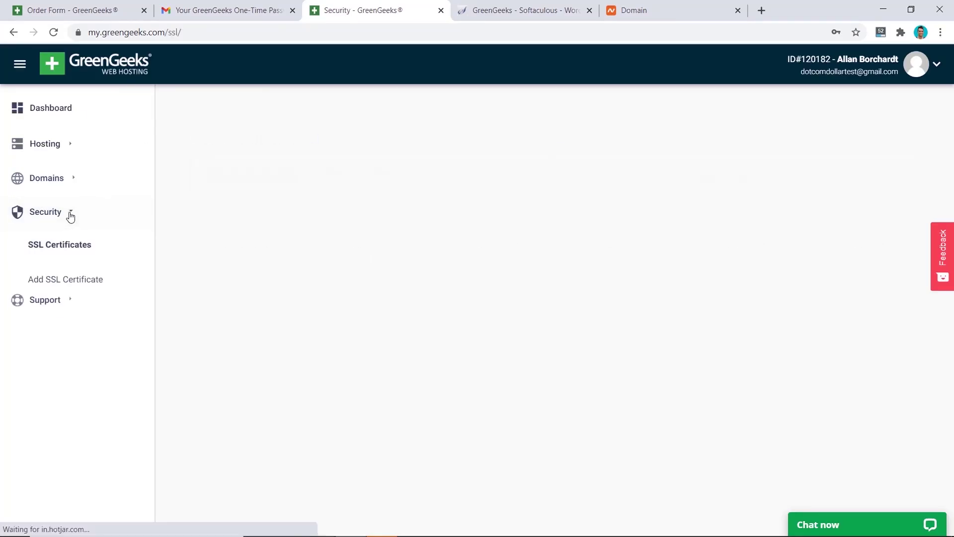
pyautogui.click(71, 284)
pyautogui.click(279, 260)
pyautogui.click(313, 291)
pyautogui.click(288, 324)
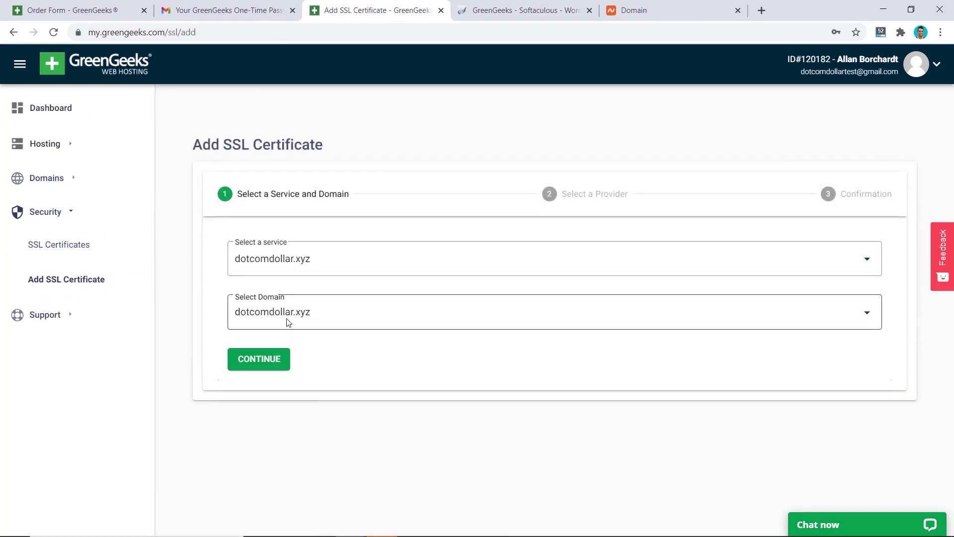
pyautogui.click(265, 364)
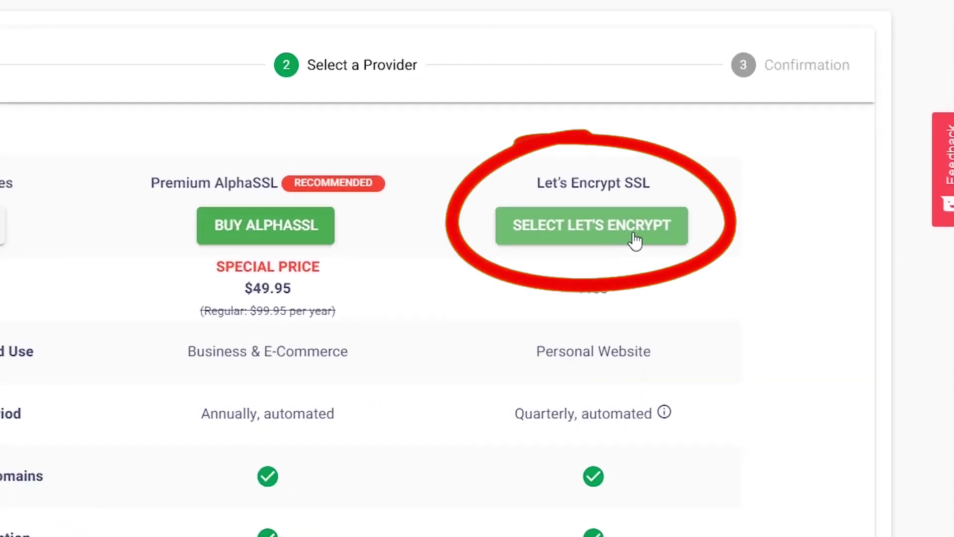
# Choose the free Let's Encrypt certificate, create it, and install it on dotcomdollar.xyz
pyautogui.click(636, 234)
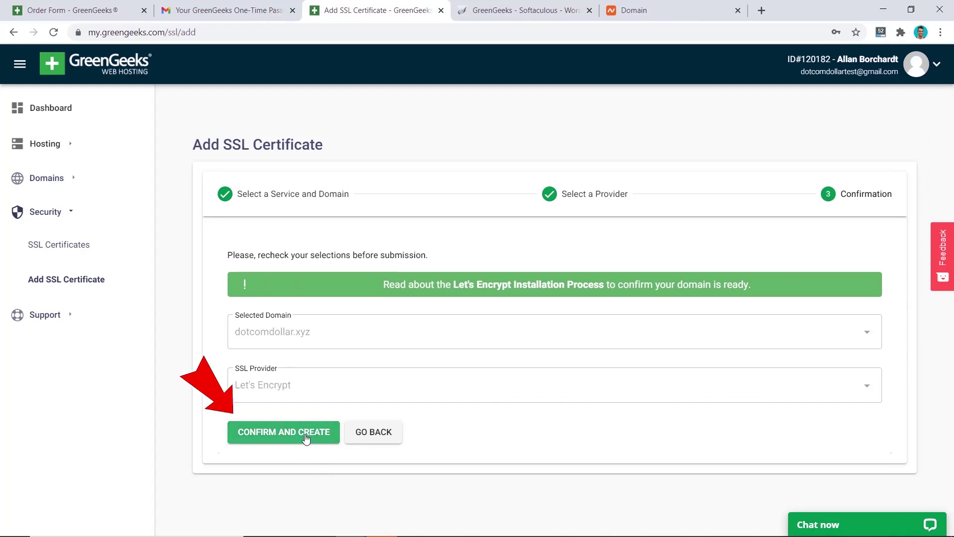
pyautogui.click(305, 437)
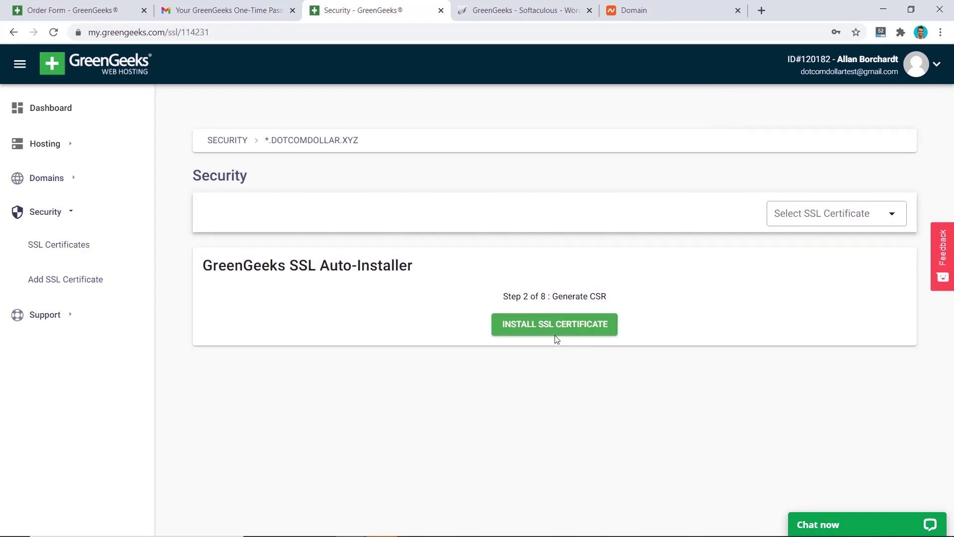
pyautogui.click(548, 336)
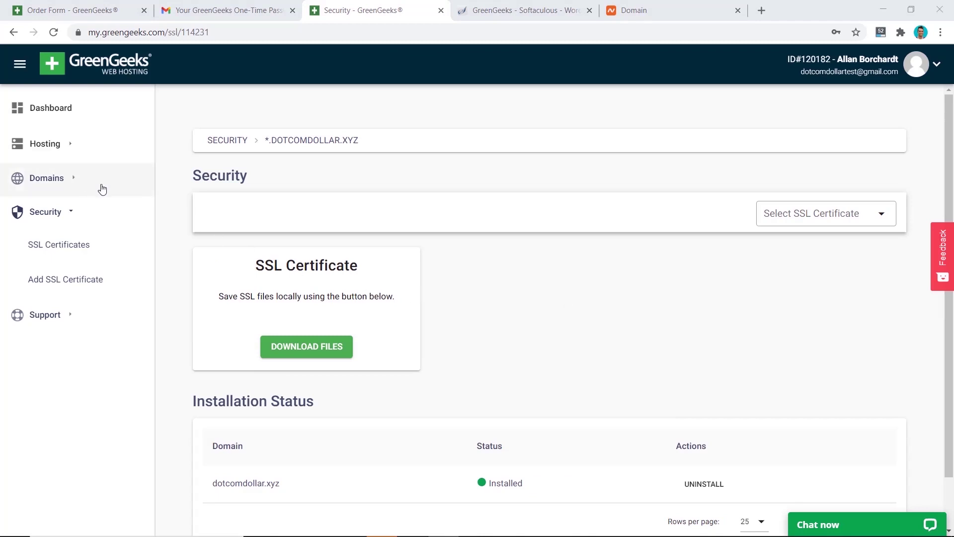
pyautogui.click(497, 12)
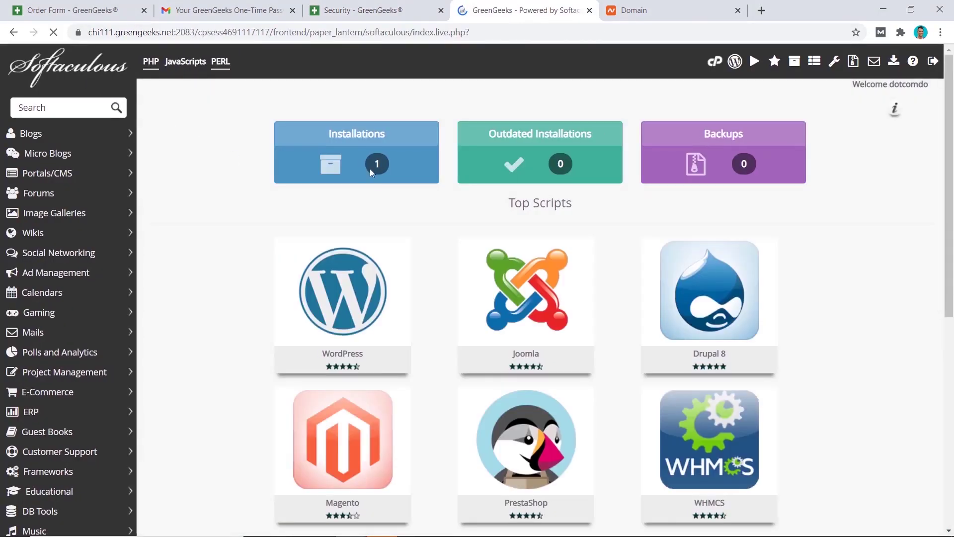
# Log into the WordPress admin dashboard from Softaculous and confirm the connection is secure
pyautogui.click(338, 162)
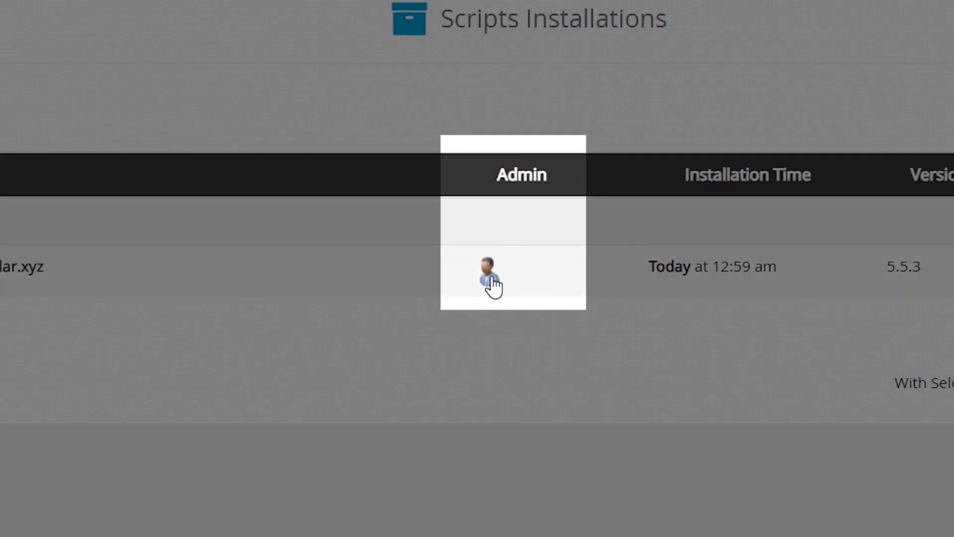
pyautogui.click(492, 284)
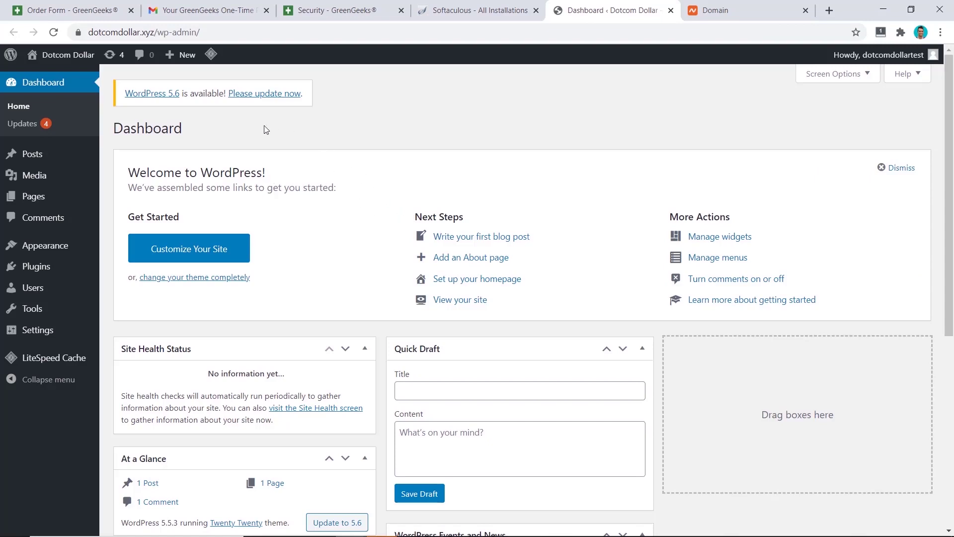
pyautogui.click(78, 38)
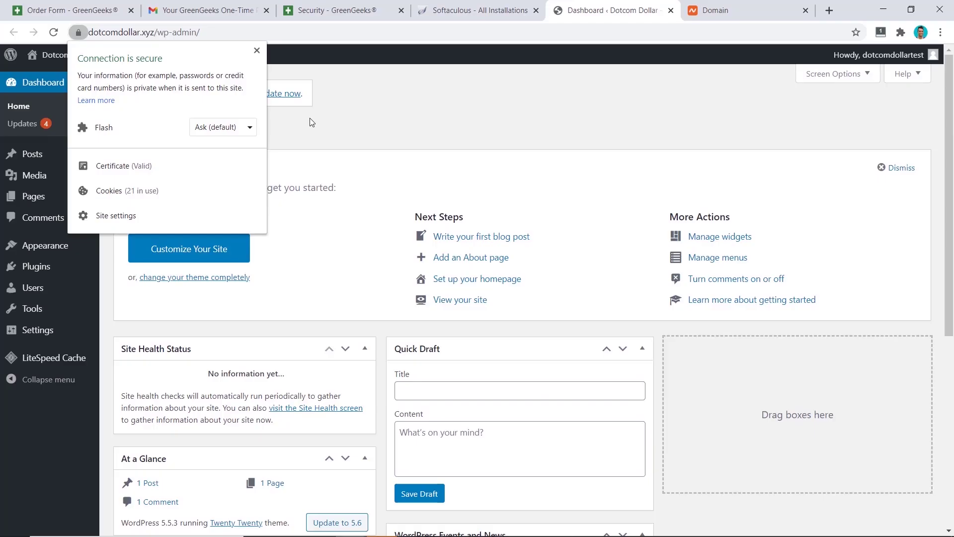
pyautogui.click(312, 122)
# Visit the live dotcomdollar.xyz homepage and confirm it also loads over a secure connection
pyautogui.moveTo(68, 60)
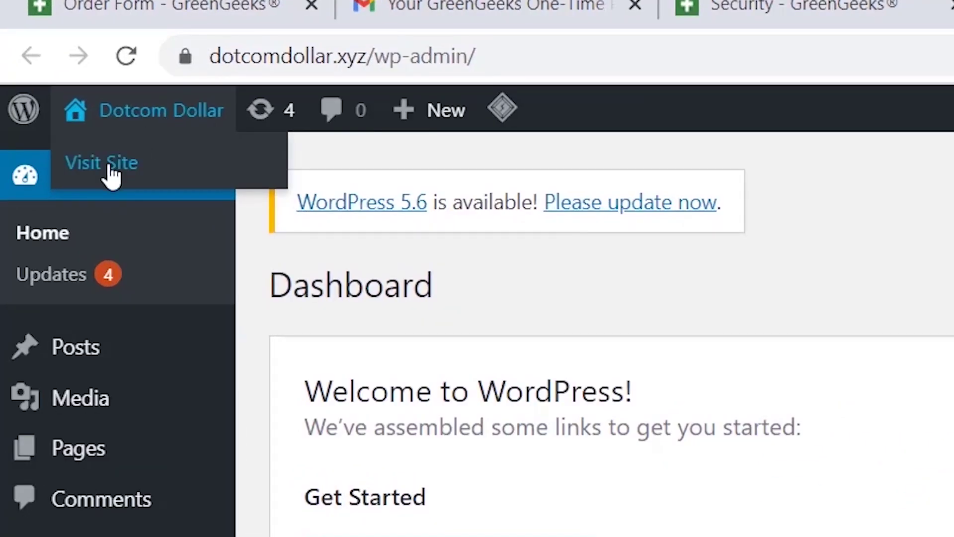
pyautogui.click(112, 174)
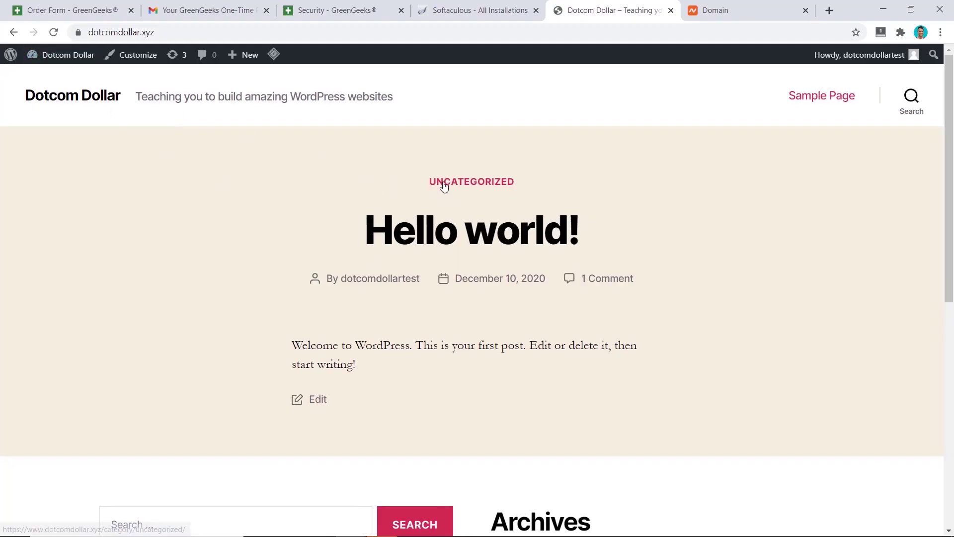
pyautogui.scroll(-4, 442, 185)
pyautogui.scroll(5, 443, 186)
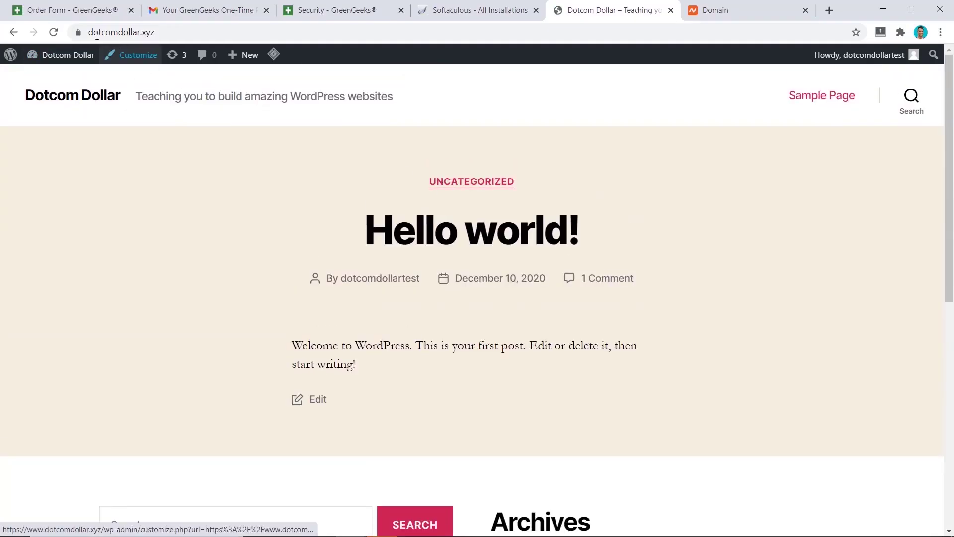
pyautogui.click(78, 33)
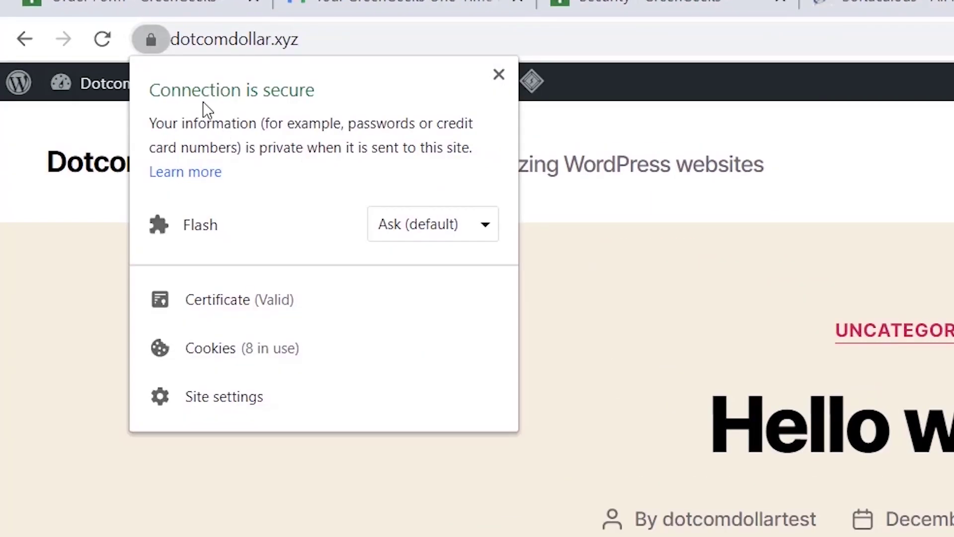
pyautogui.click(628, 241)
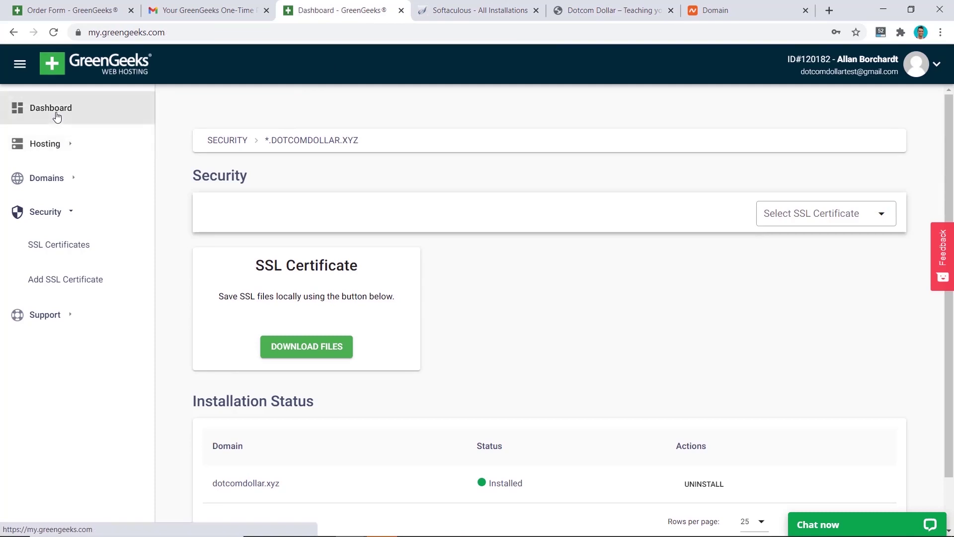
pyautogui.click(57, 115)
# In cPanel Email Accounts, create a dotcomdollar.xyz mailbox with the entered username and 250 MB storage
pyautogui.click(470, 224)
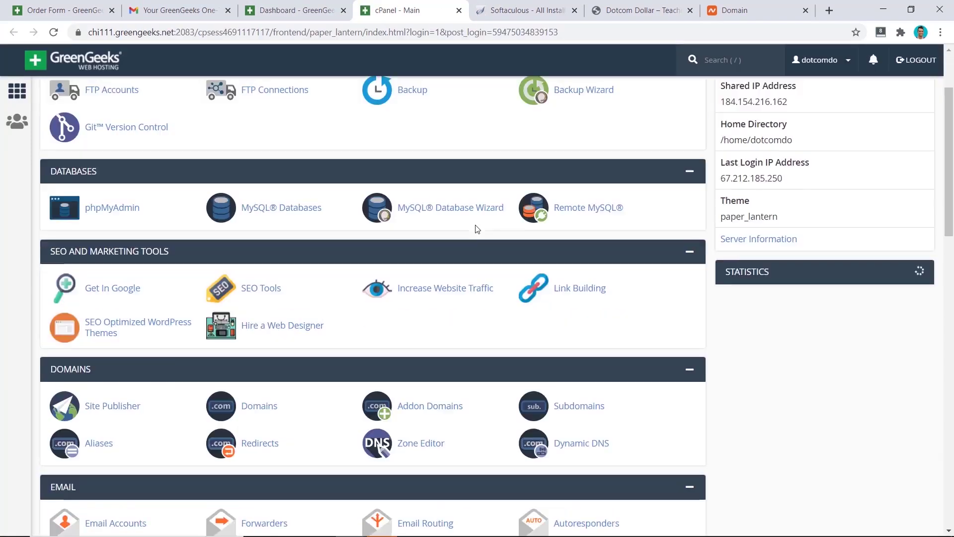
pyautogui.scroll(-7, 476, 228)
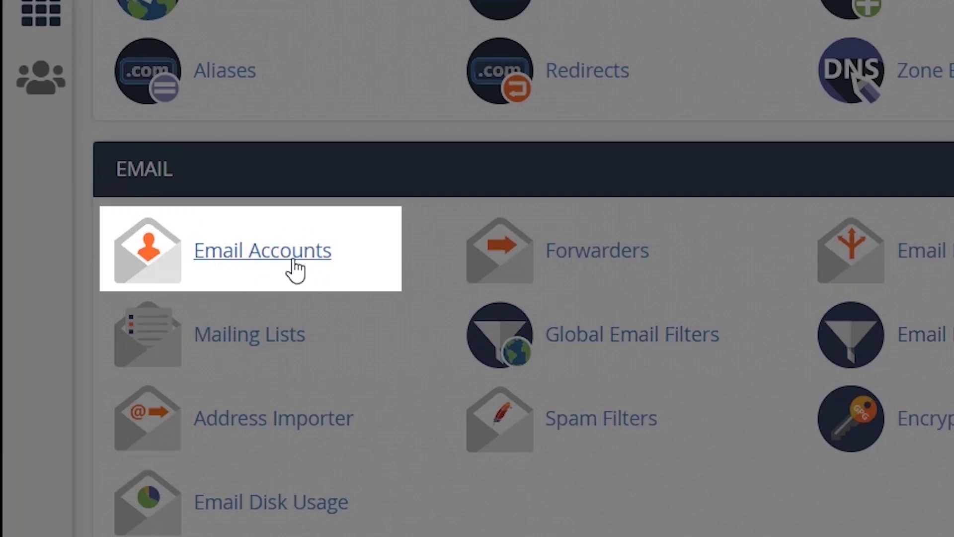
pyautogui.click(293, 266)
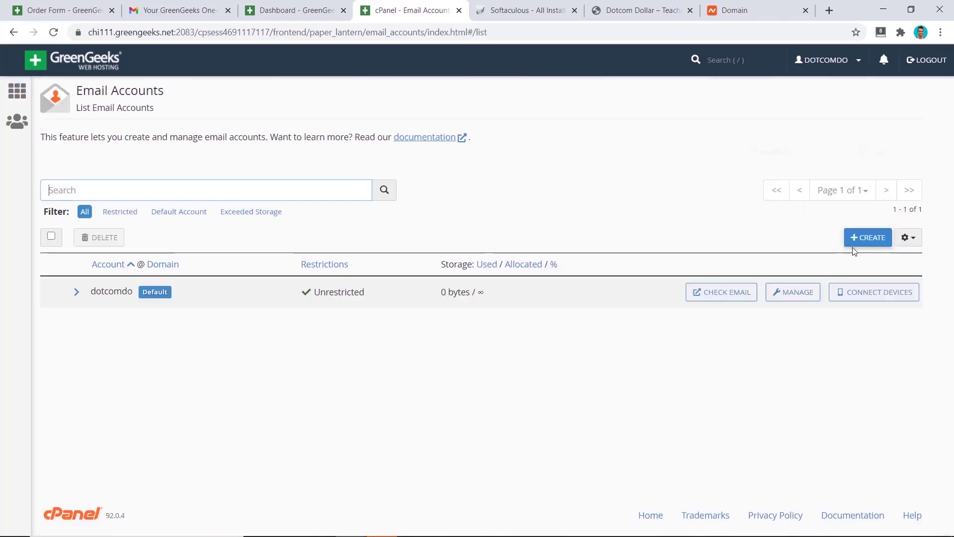
pyautogui.click(860, 240)
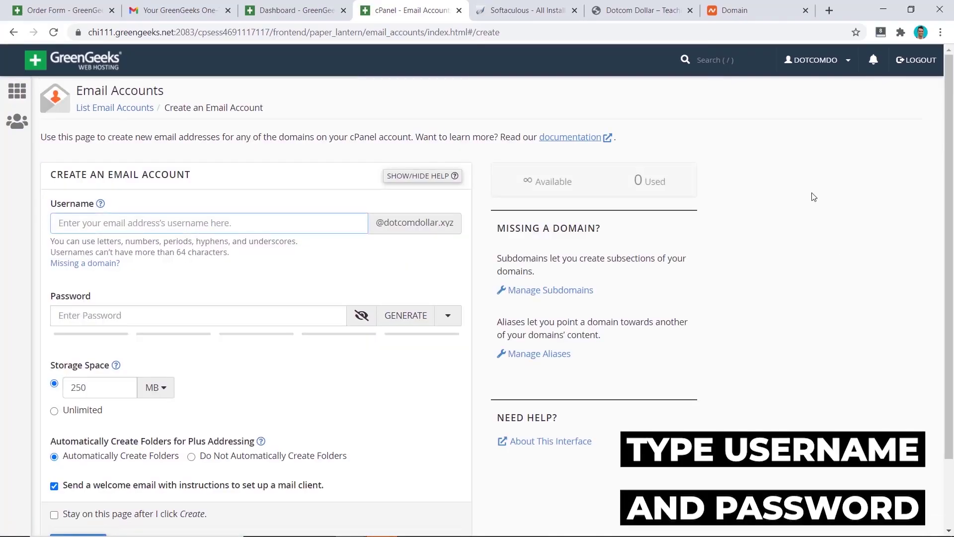
pyautogui.write('all')
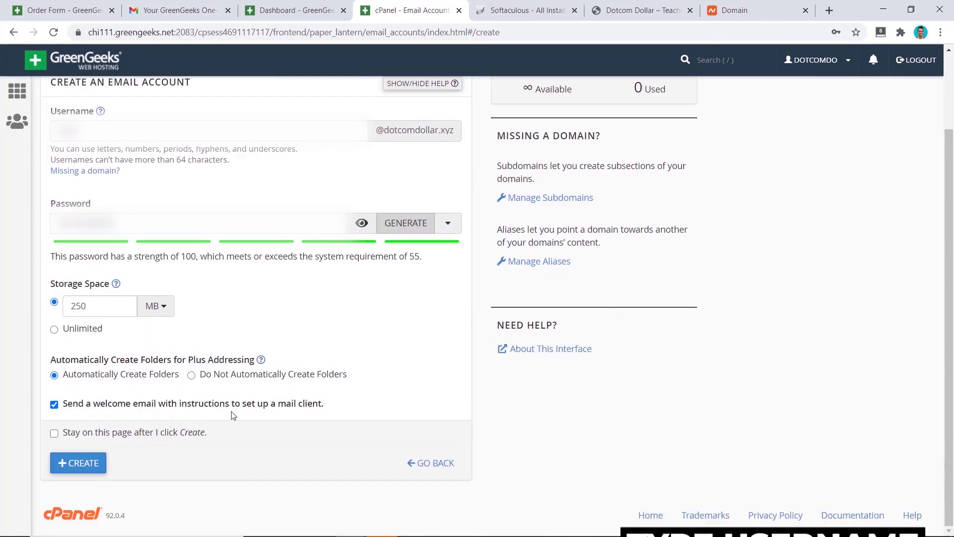
pyautogui.click(83, 463)
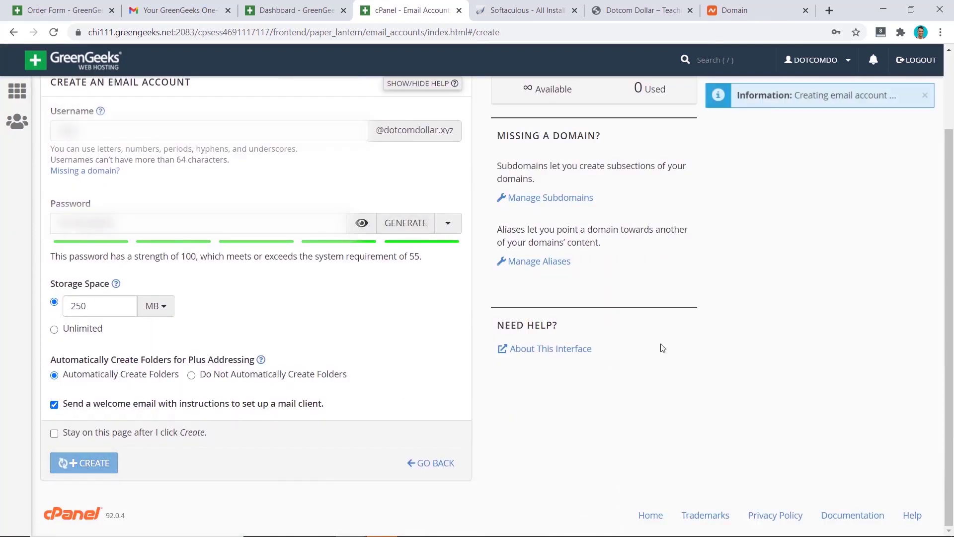